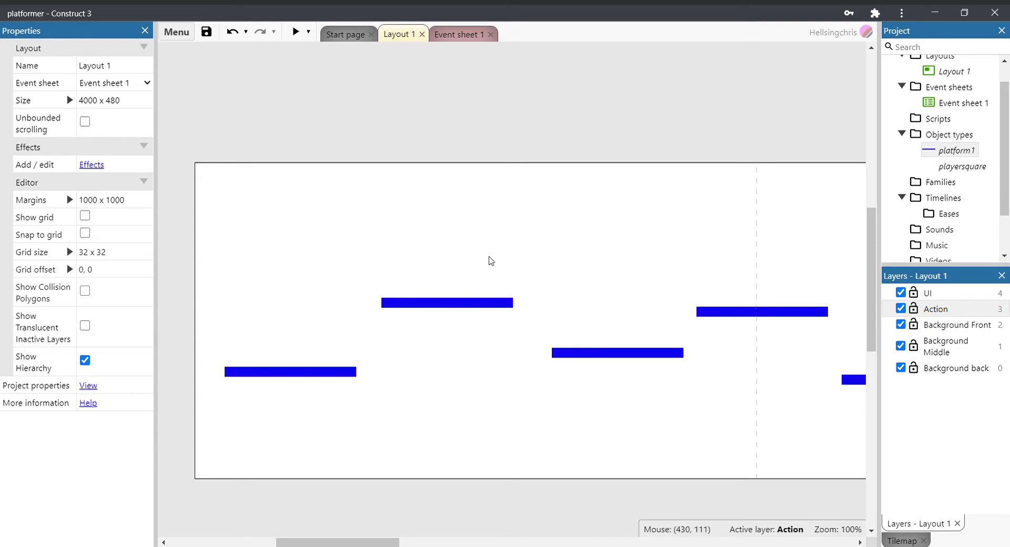
# Examine the settings of the Background Front and Action layers, and check which layer the first two platforms are on
pyautogui.click(947, 326)
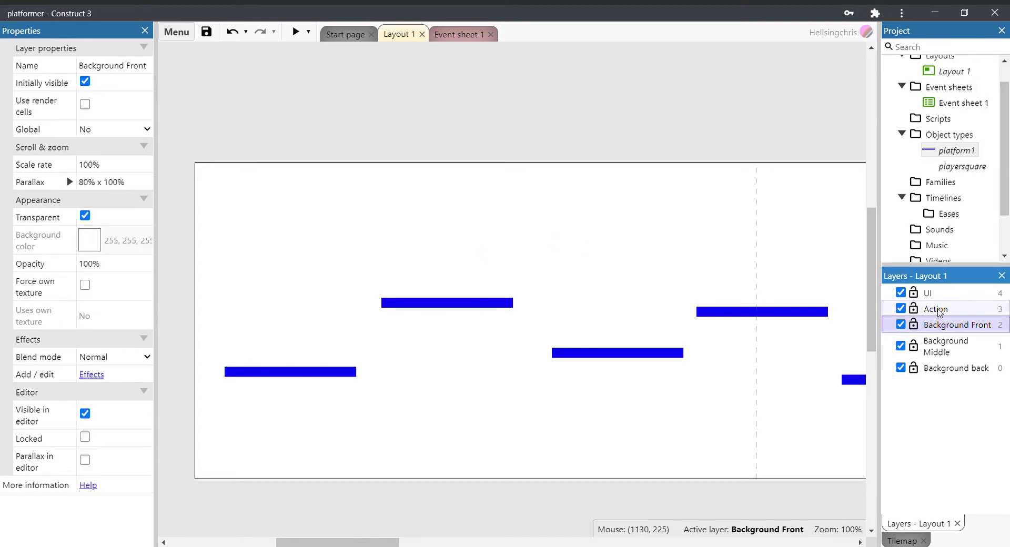
pyautogui.click(936, 311)
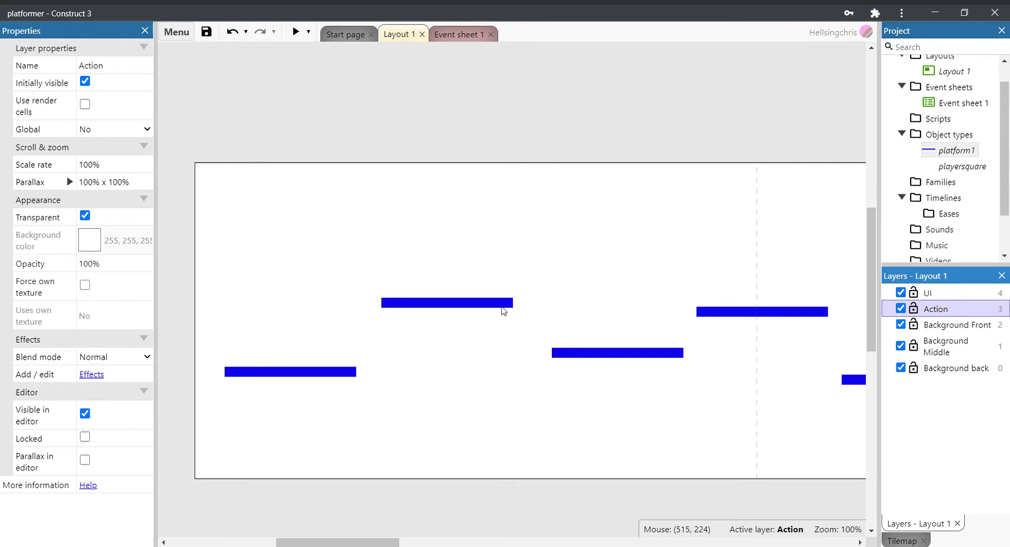
pyautogui.click(486, 305)
pyautogui.click(315, 373)
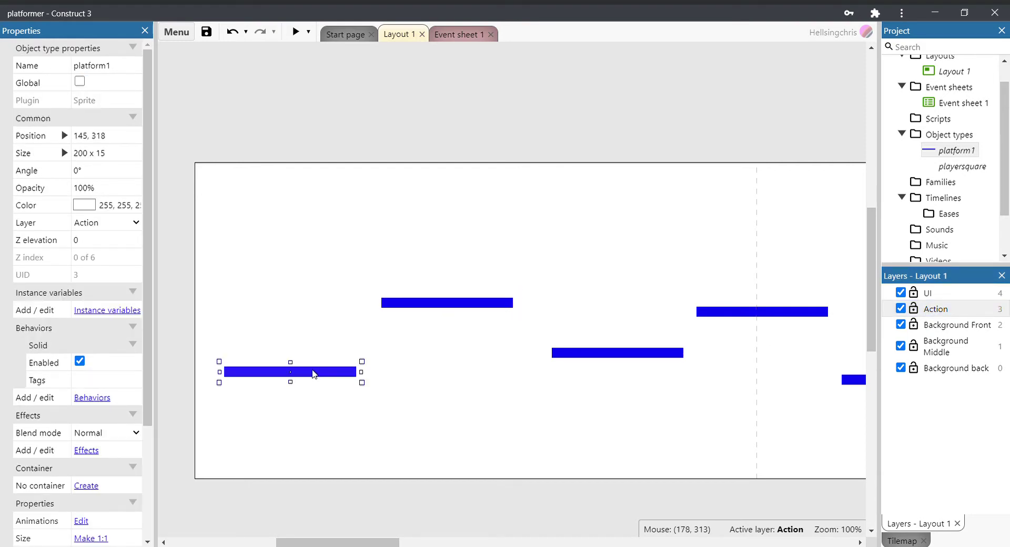
pyautogui.click(391, 304)
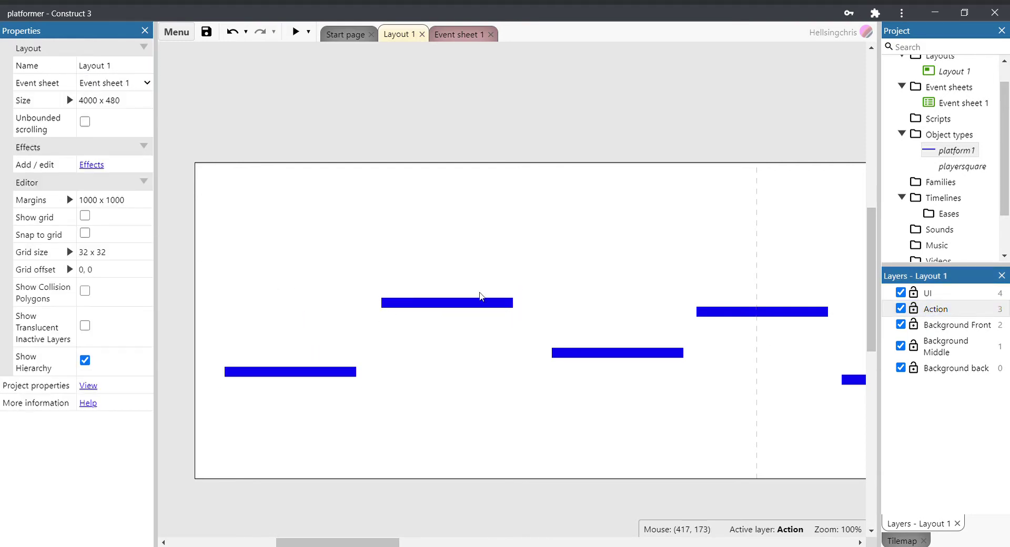
pyautogui.click(485, 305)
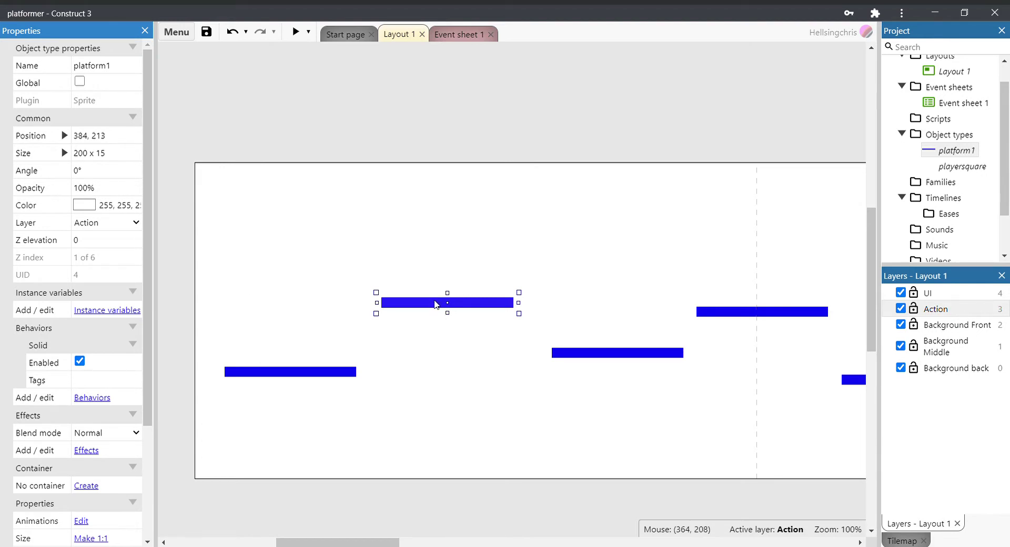
pyautogui.click(253, 378)
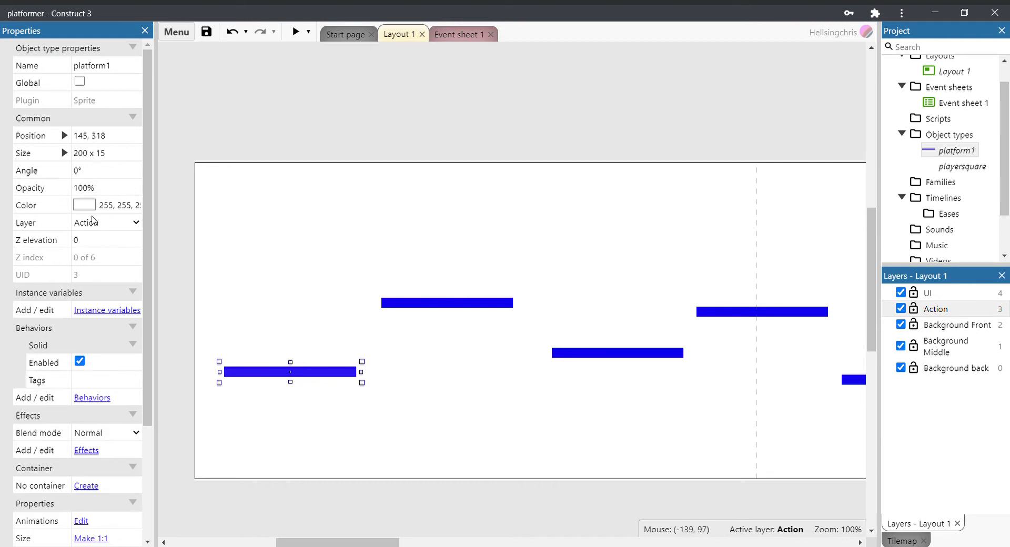
pyautogui.click(497, 401)
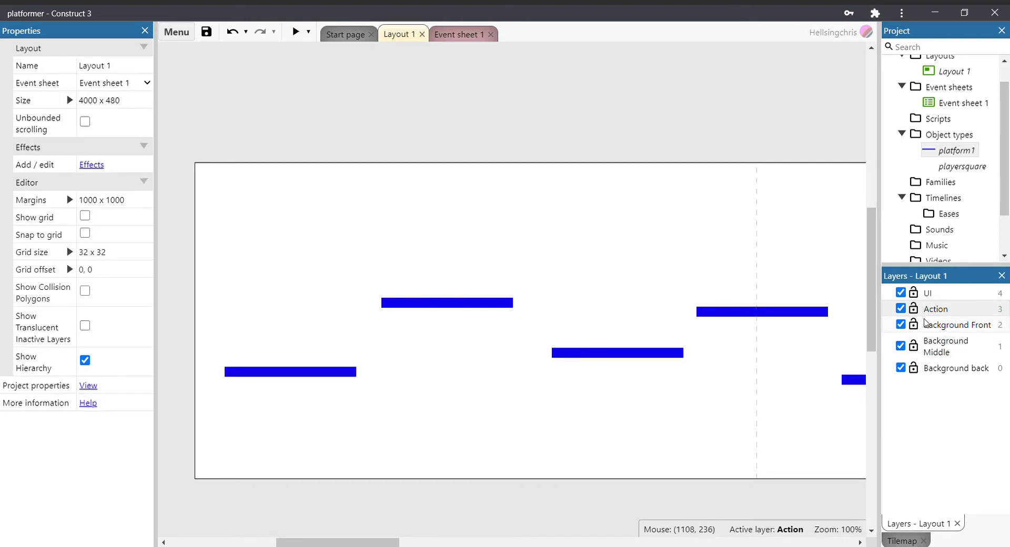
pyautogui.click(929, 309)
pyautogui.doubleClick(402, 219)
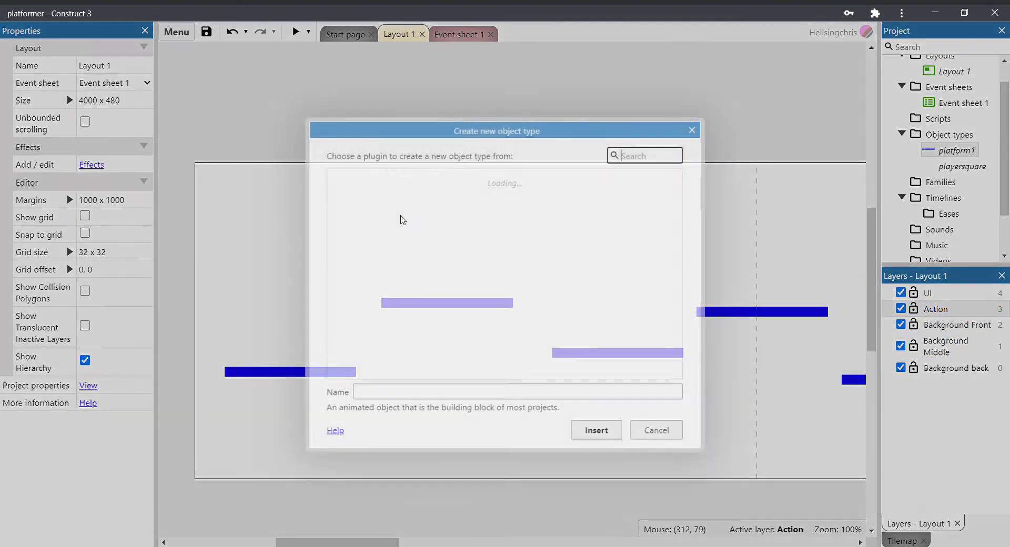
pyautogui.moveTo(680, 219); pyautogui.dragTo(686, 261)
pyautogui.click(540, 232)
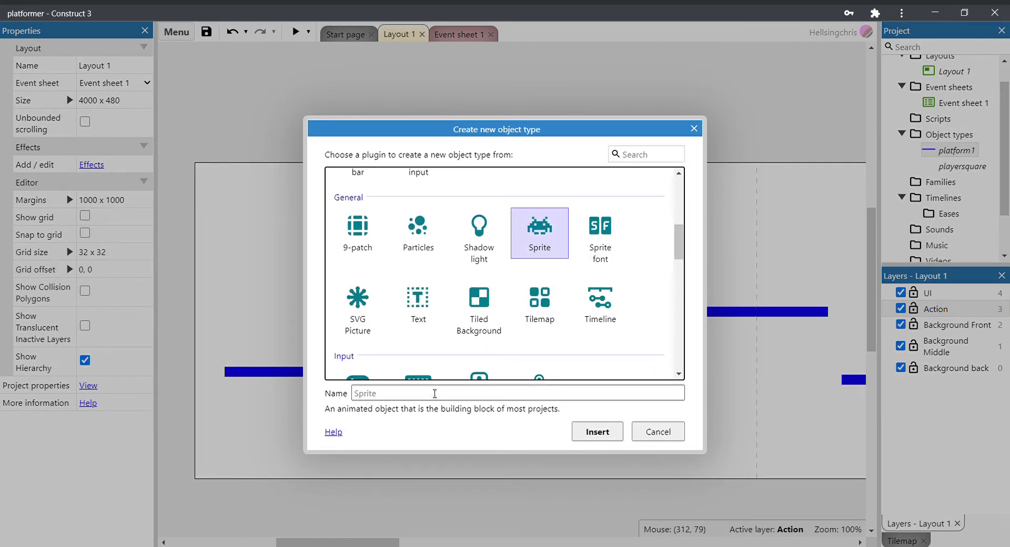
pyautogui.click(413, 397)
pyautogui.write('p')
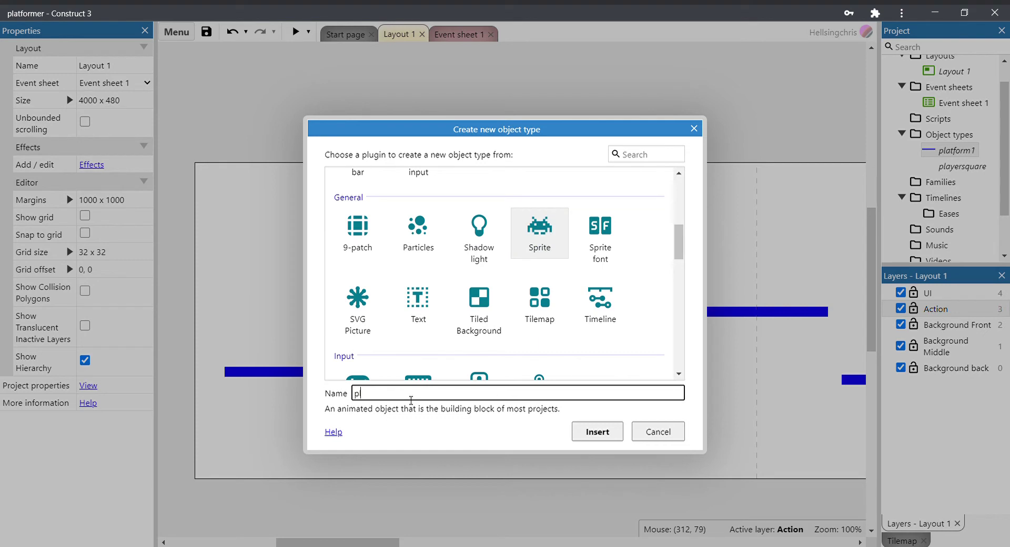
pyautogui.write('layersquare')
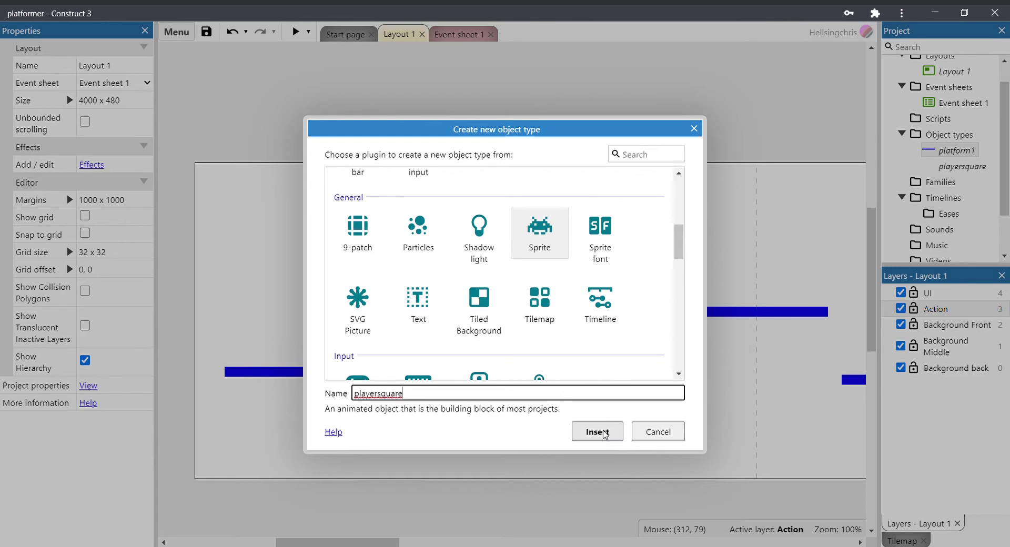
pyautogui.click(607, 432)
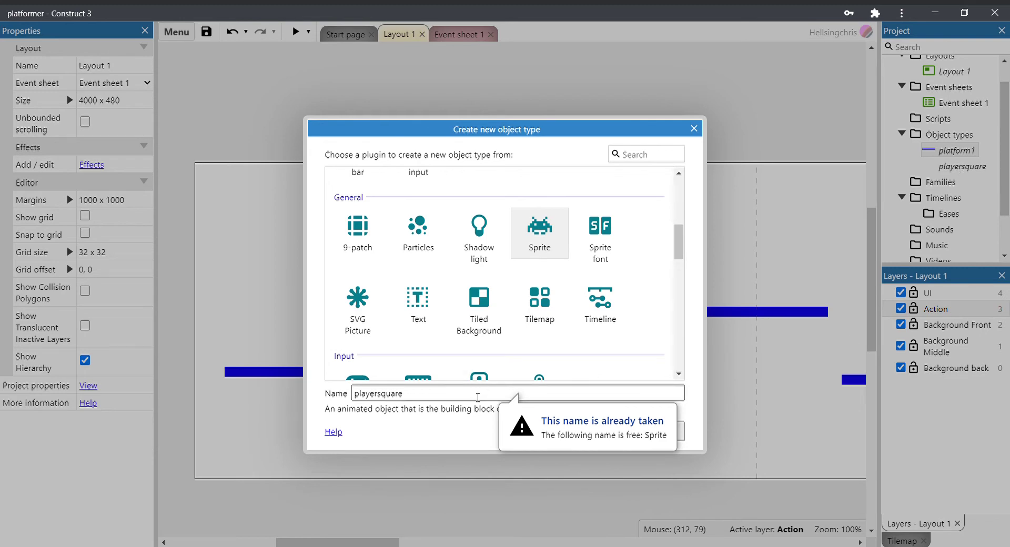
pyautogui.click(455, 395)
pyautogui.click(657, 431)
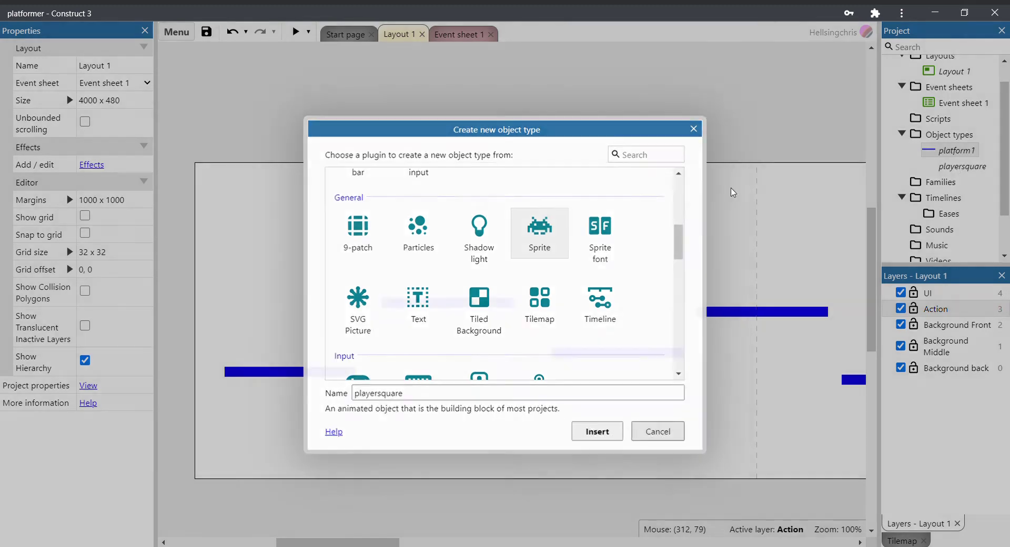
# Delete the existing playersquare object type from the project
pyautogui.click(961, 168)
pyautogui.press('Delete')
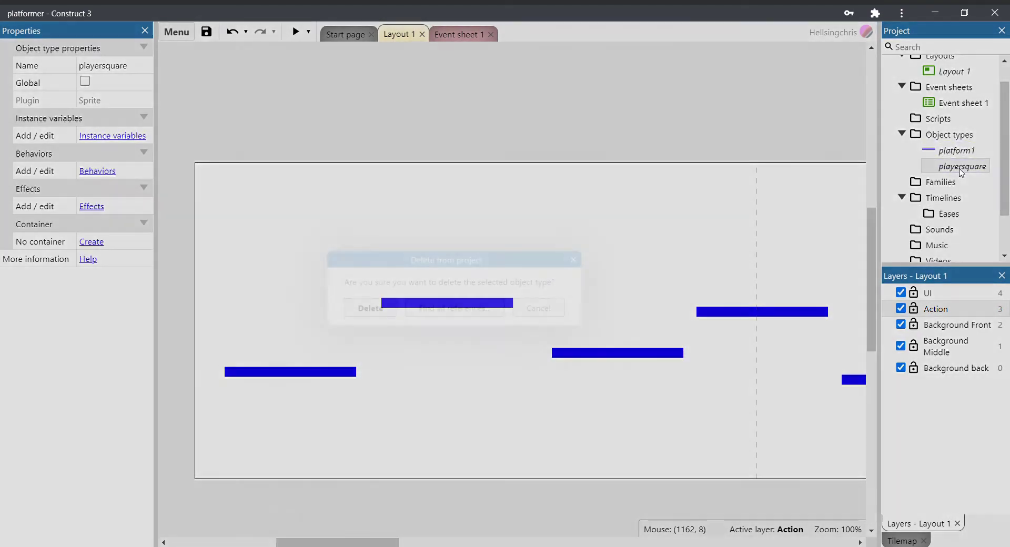
pyautogui.click(354, 317)
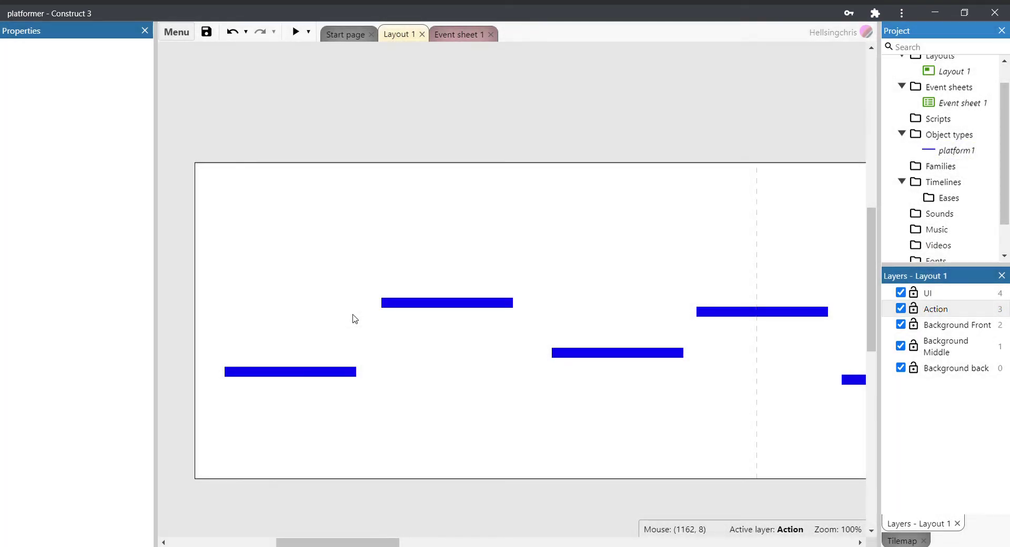
# Create a new Sprite object named playersquare and place it above the second platform, at about 368, 93
pyautogui.doubleClick(470, 258)
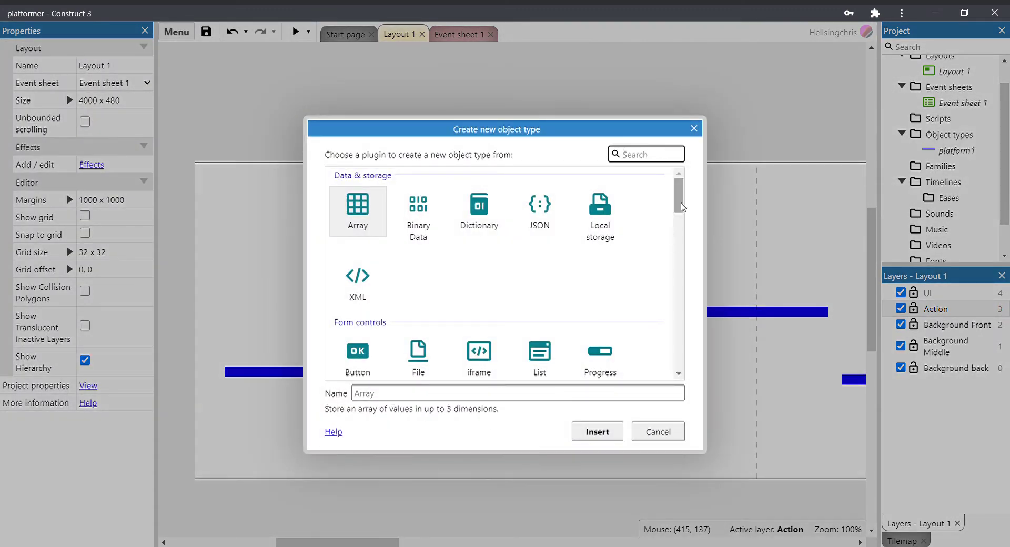
pyautogui.scroll(-6, 604, 315)
pyautogui.click(540, 258)
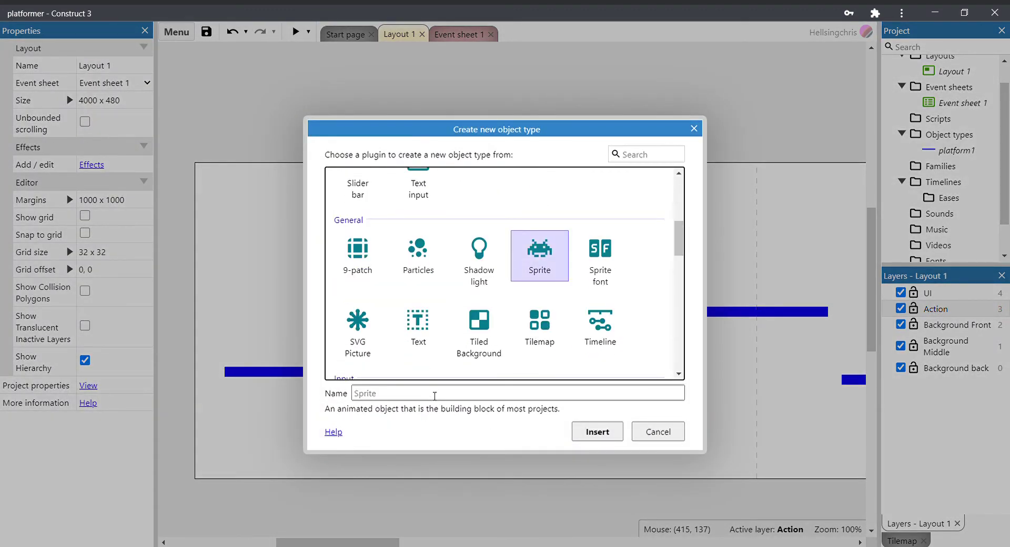
pyautogui.click(447, 399)
pyautogui.write('player')
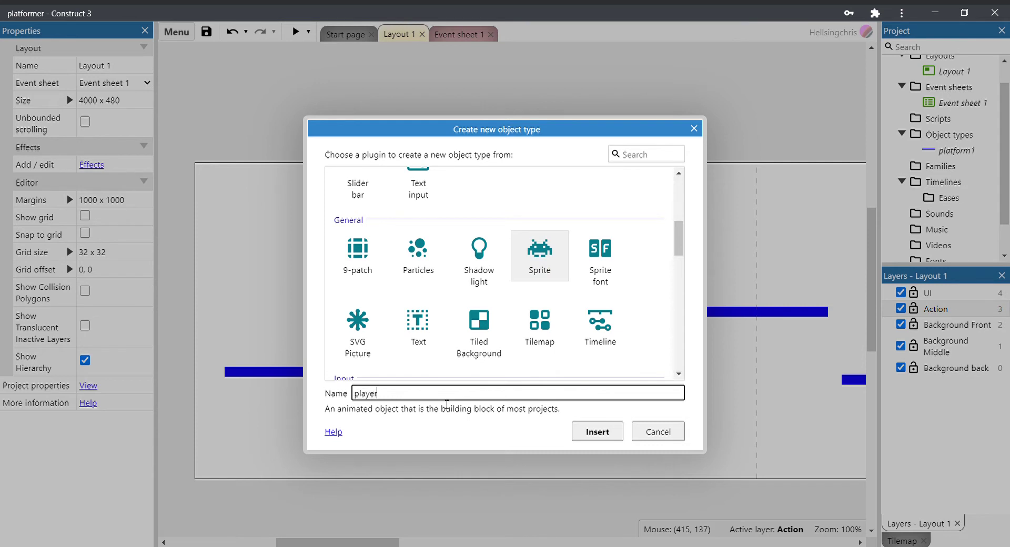
pyautogui.write('square')
pyautogui.click(581, 432)
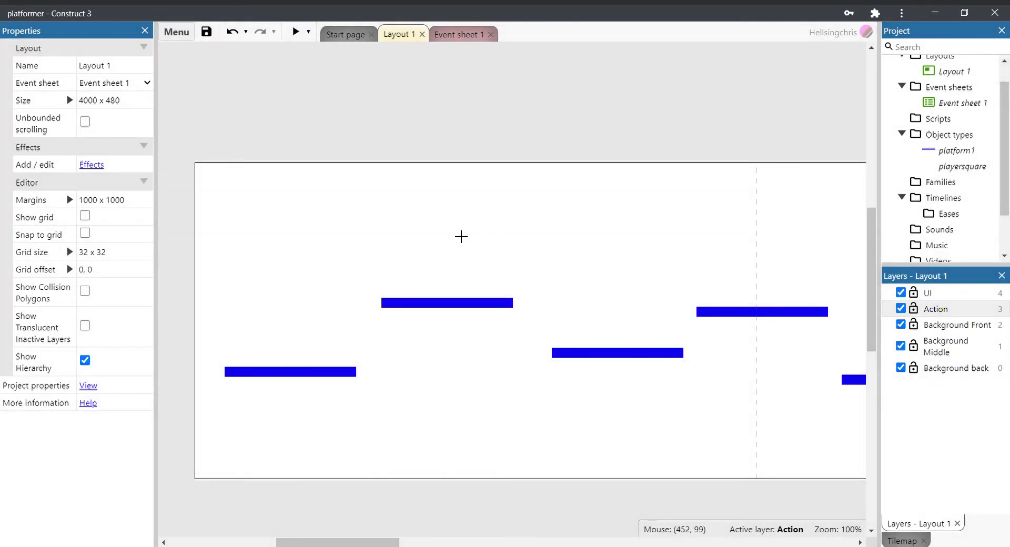
pyautogui.click(450, 235)
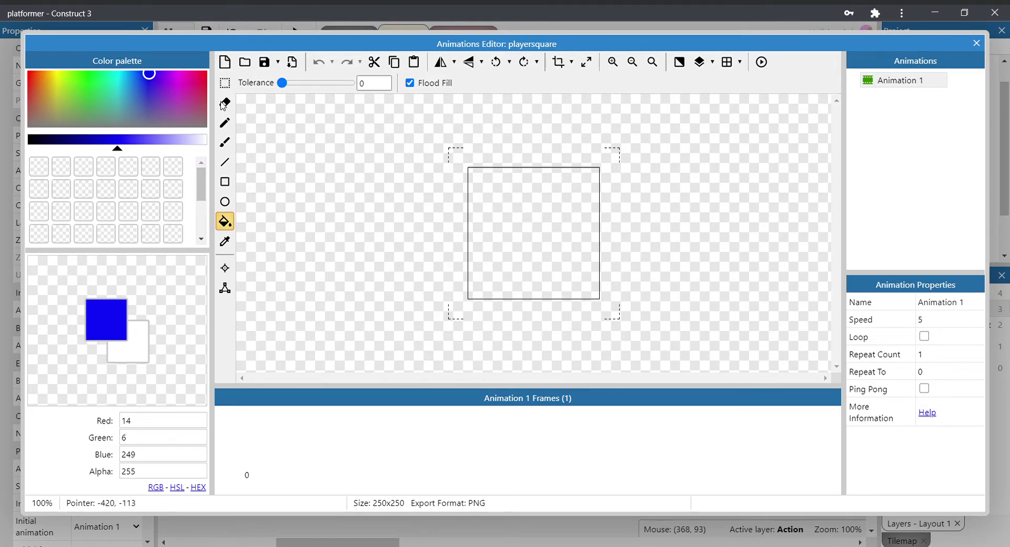
# Fill the playersquare image with red (253, 1, 18) and resize its canvas to 32 x 32 pixels
pyautogui.moveTo(192, 96); pyautogui.dragTo(213, 74)
pyautogui.click(550, 243)
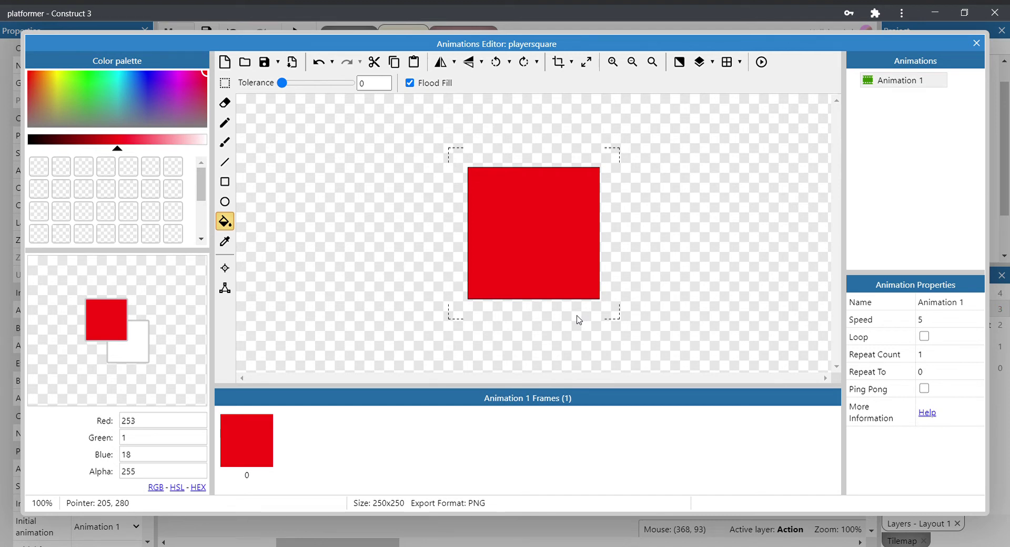
pyautogui.click(586, 62)
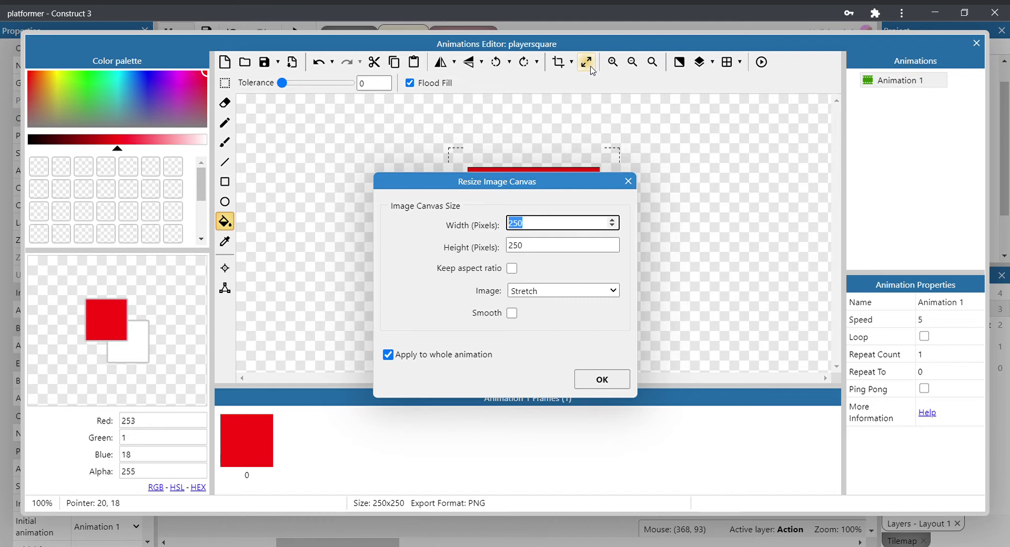
pyautogui.write('32')
pyautogui.press('Tab')
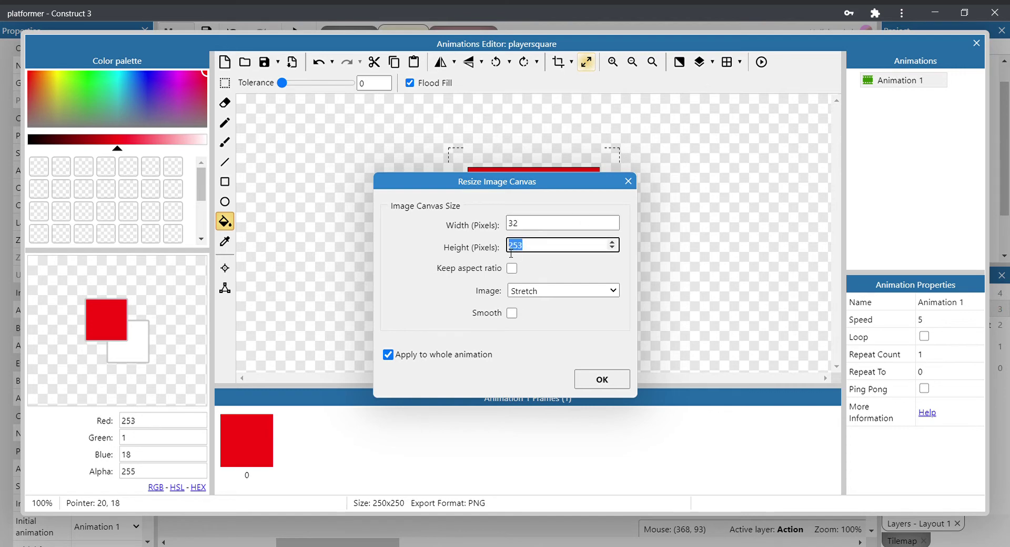
pyautogui.write('32')
pyautogui.click(600, 383)
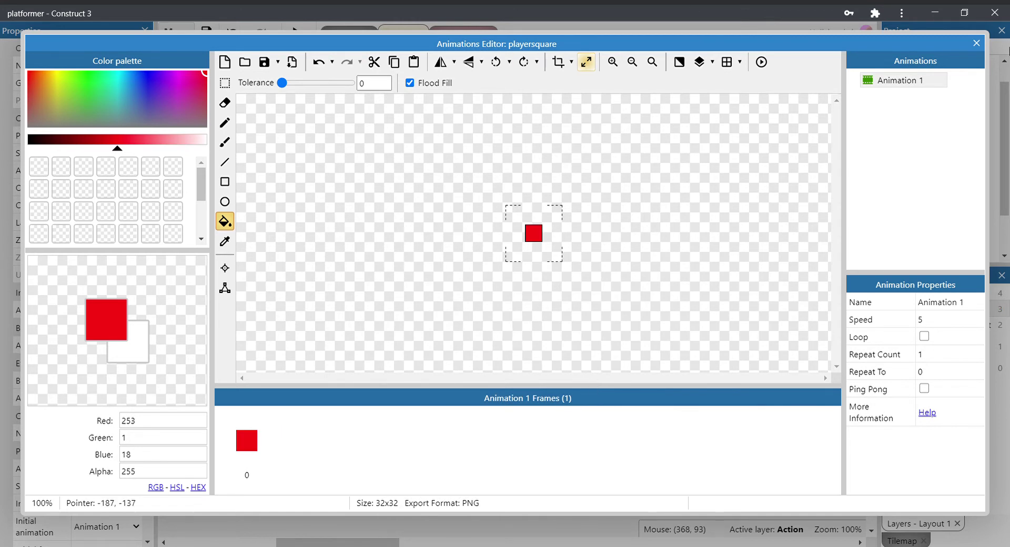
pyautogui.click(976, 43)
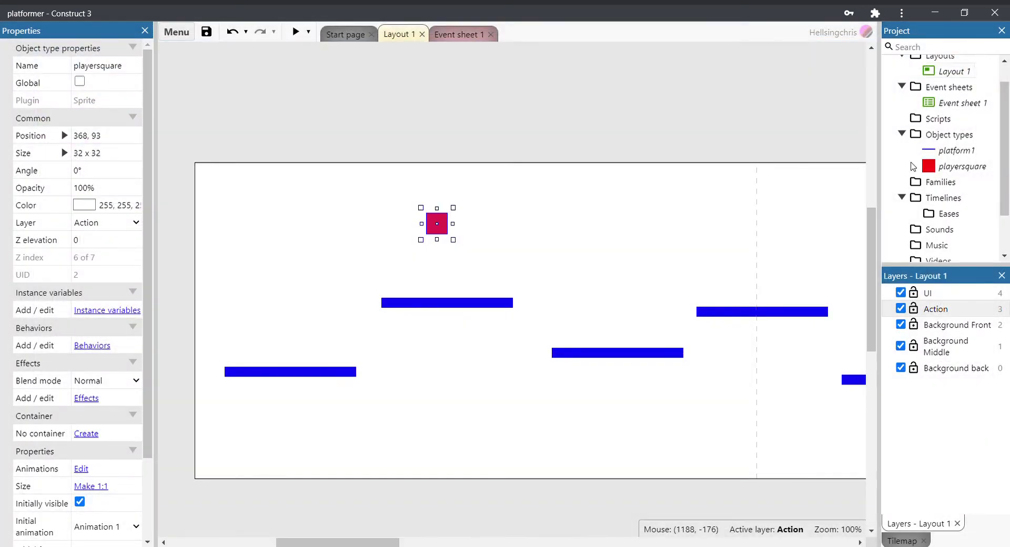
# Move the red square onto the first platform, at about 79, 294, and add the Platform behavior to it
pyautogui.moveTo(438, 234); pyautogui.dragTo(251, 364)
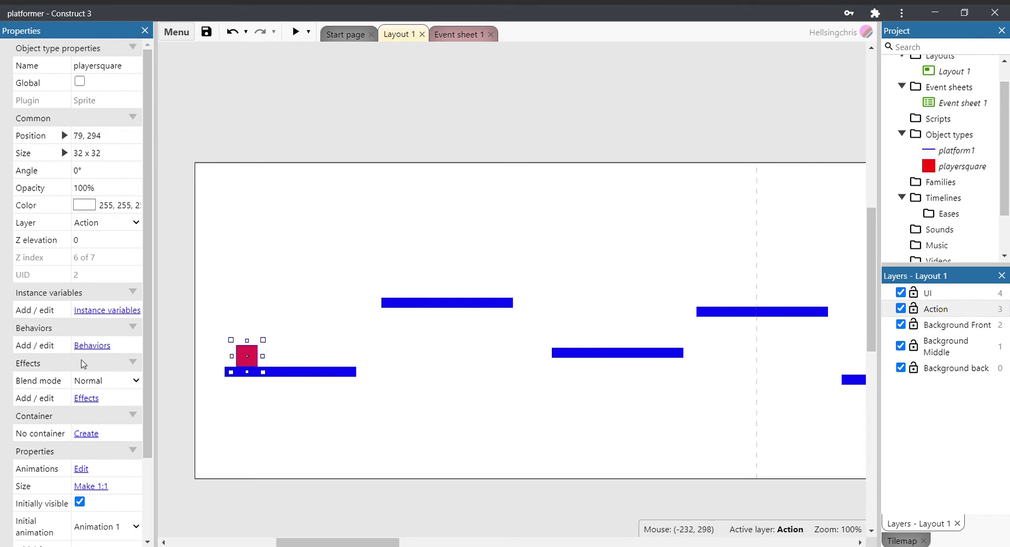
pyautogui.click(81, 347)
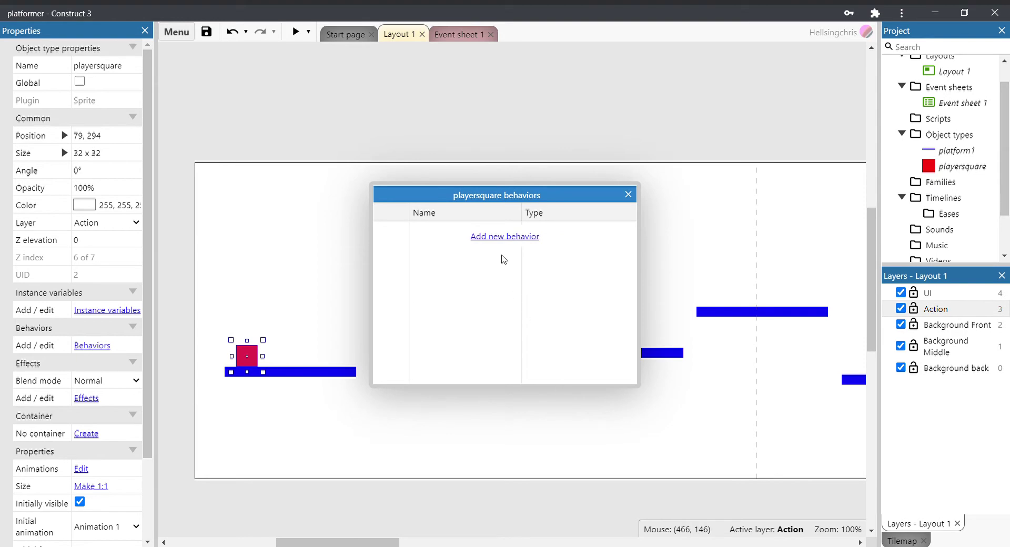
pyautogui.click(502, 237)
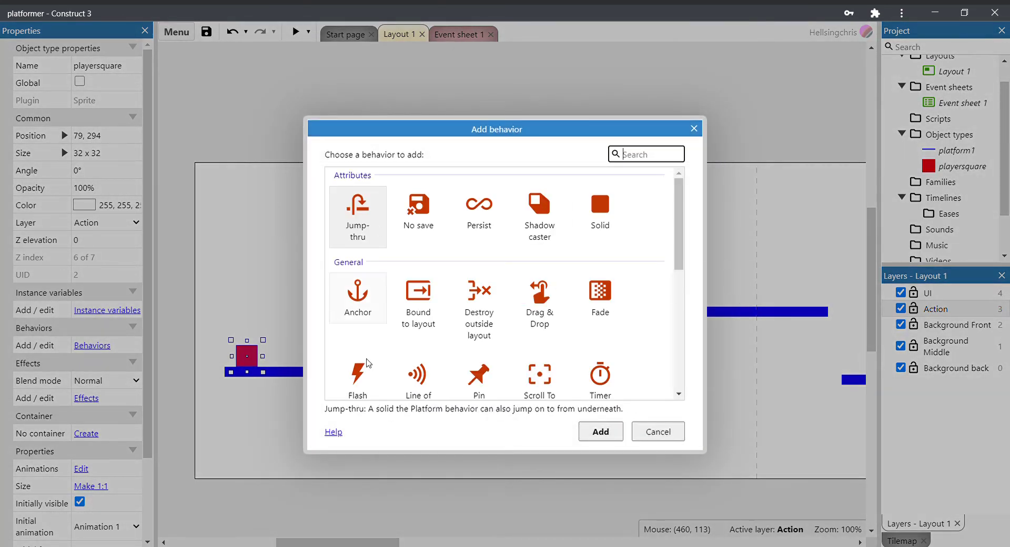
pyautogui.moveTo(678, 192); pyautogui.dragTo(679, 326)
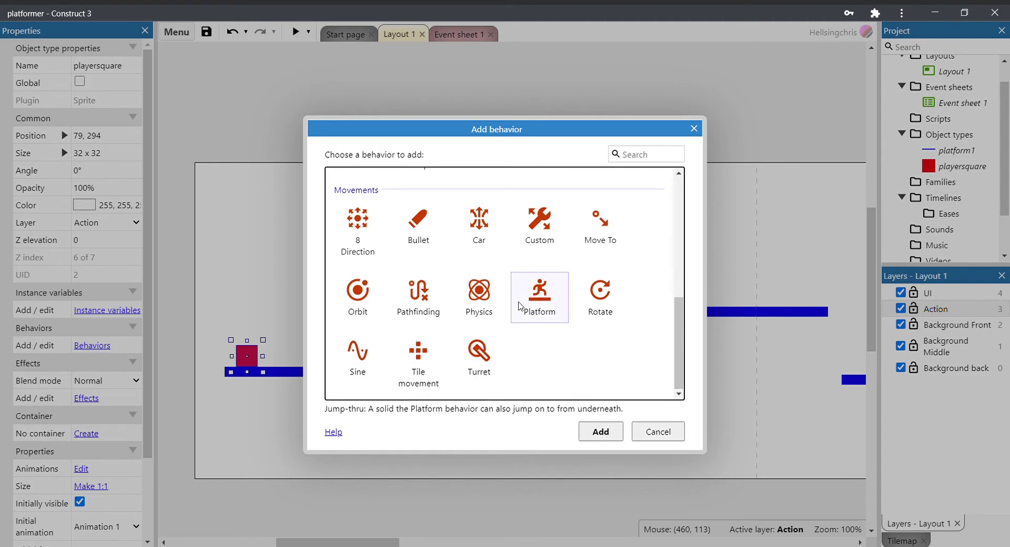
pyautogui.click(519, 305)
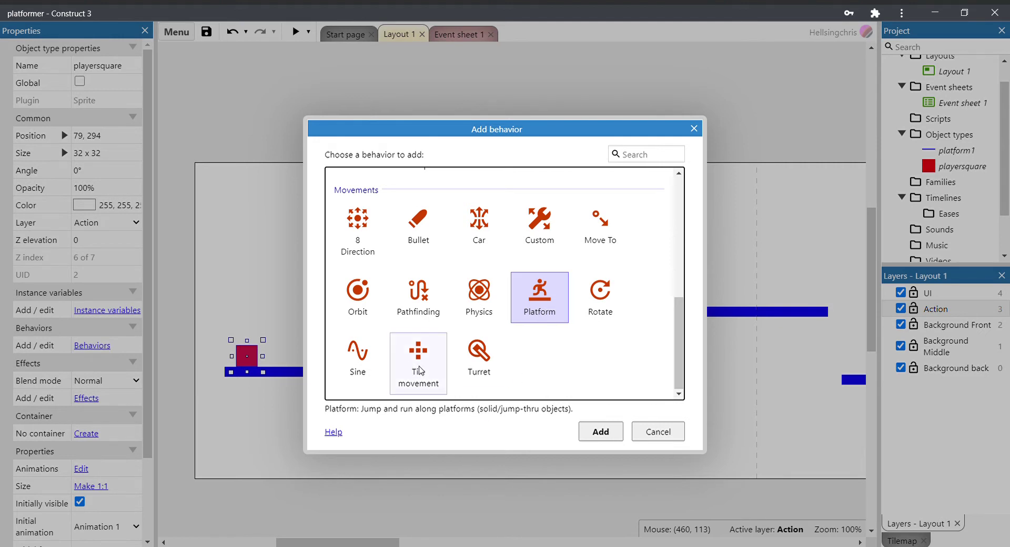
pyautogui.scroll(2, 678, 330)
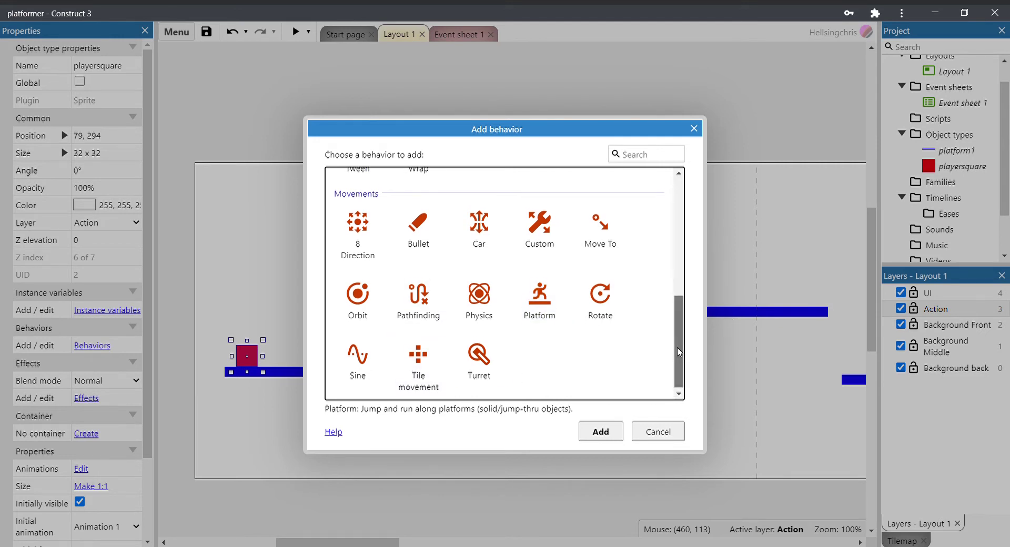
pyautogui.moveTo(676, 327); pyautogui.dragTo(674, 220)
pyautogui.click(349, 229)
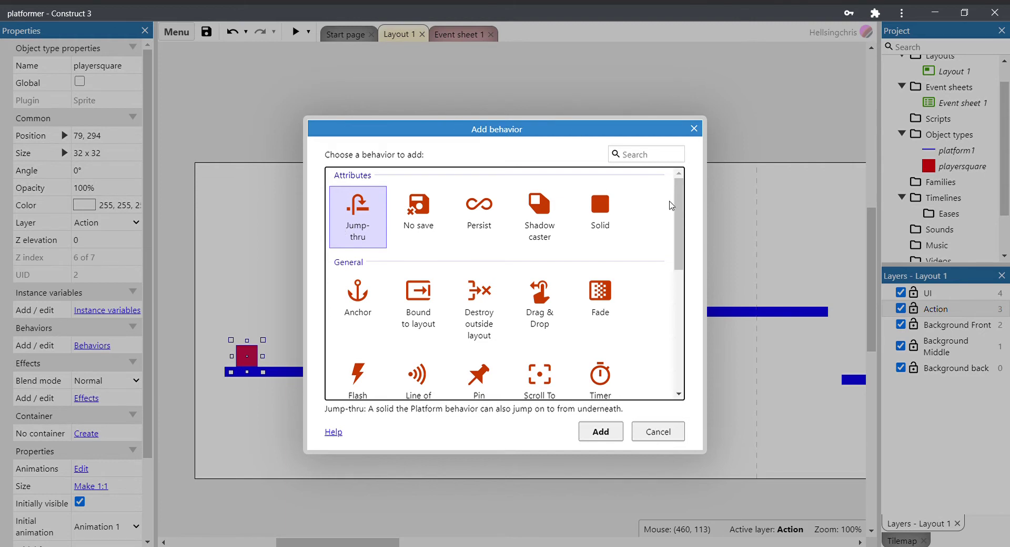
pyautogui.moveTo(678, 216); pyautogui.dragTo(678, 334)
pyautogui.click(562, 299)
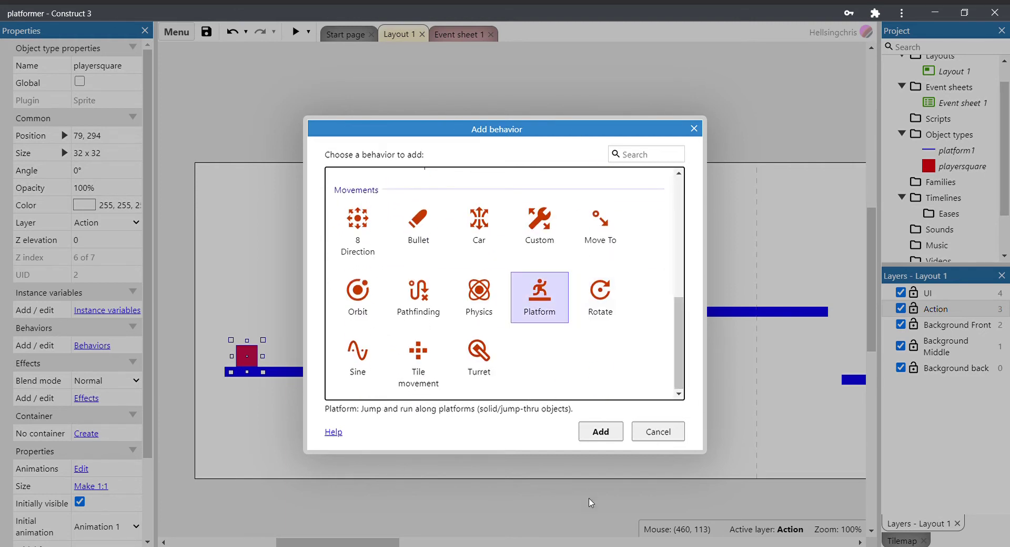
pyautogui.click(601, 434)
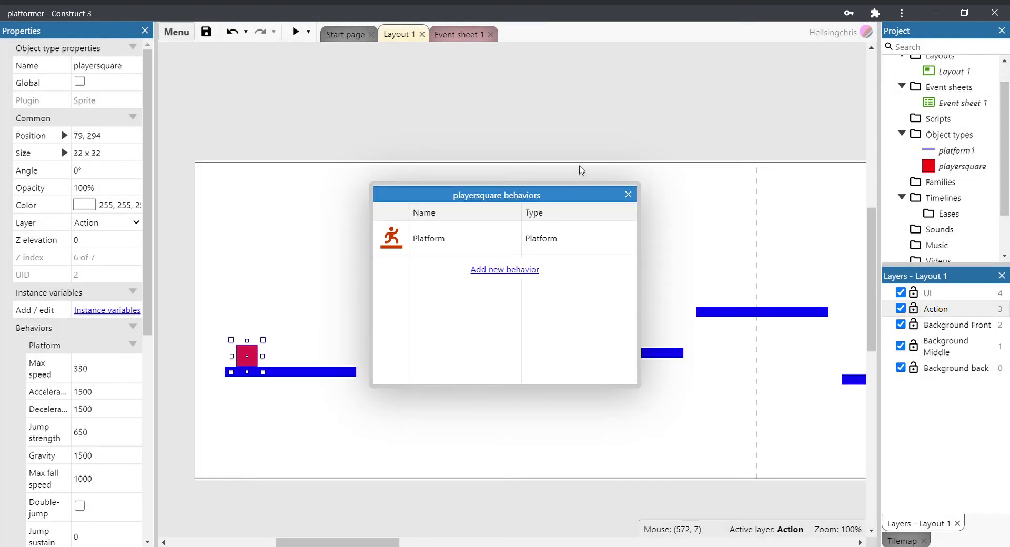
pyautogui.click(628, 195)
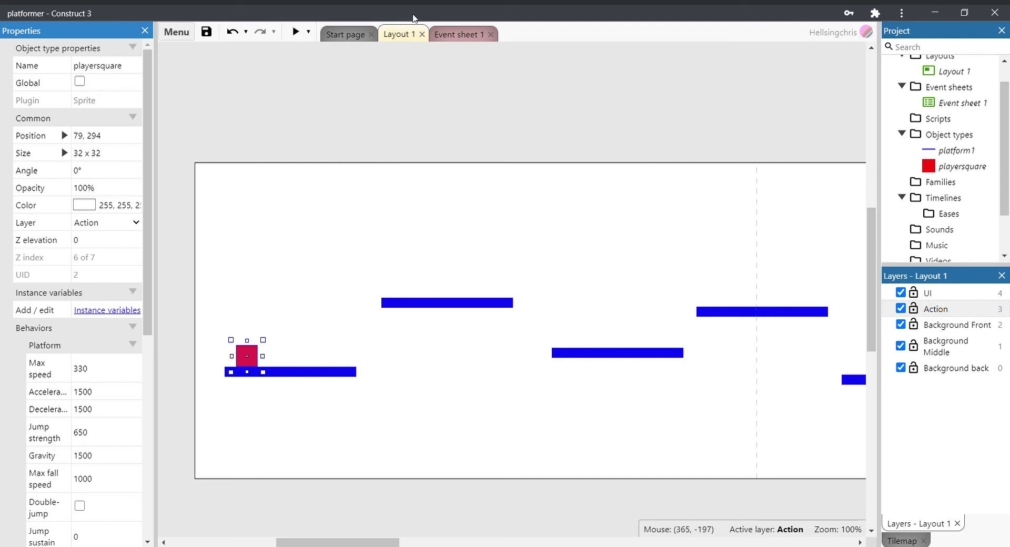
# Preview the layout and review the playersquare's Platform behavior settings, such as max speed, deceleration and jump strength
pyautogui.click(296, 31)
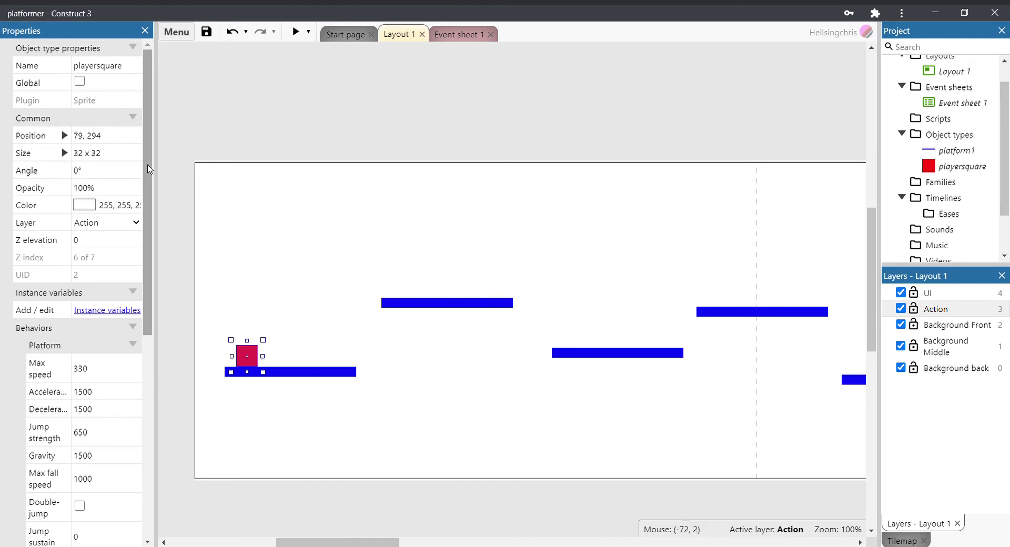
pyautogui.scroll(-2, 151, 259)
pyautogui.scroll(-1, 151, 259)
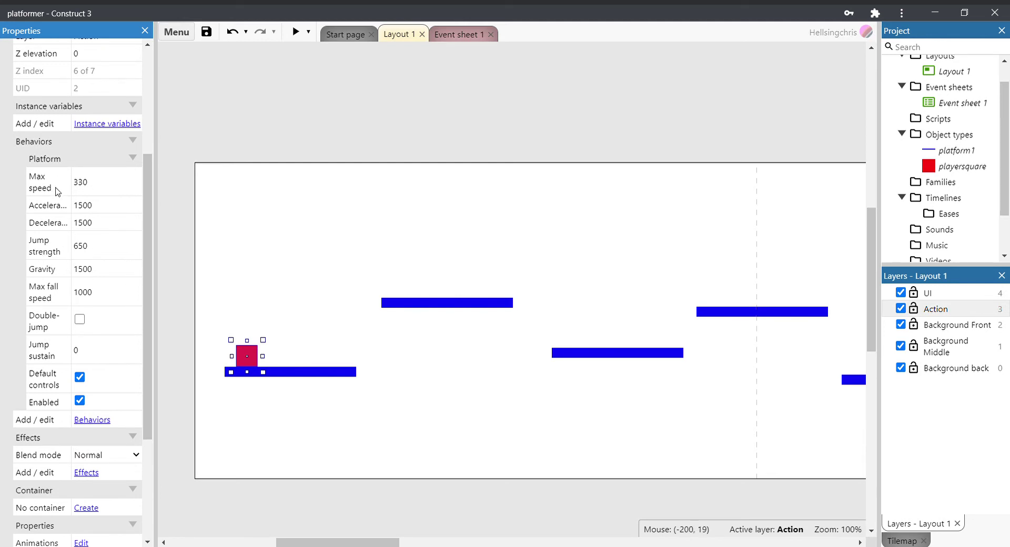
pyautogui.click(103, 189)
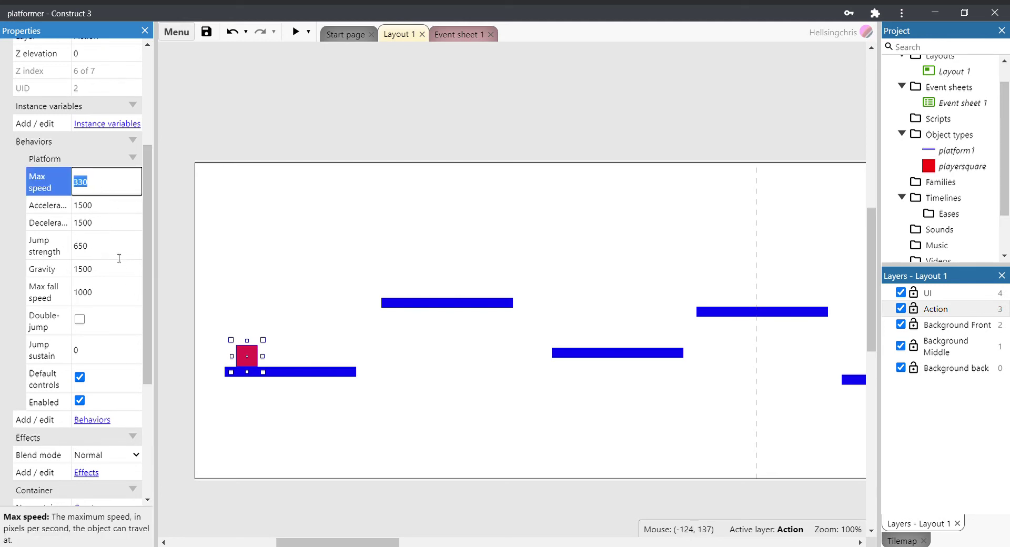
pyautogui.click(107, 241)
pyautogui.click(120, 270)
pyautogui.click(124, 228)
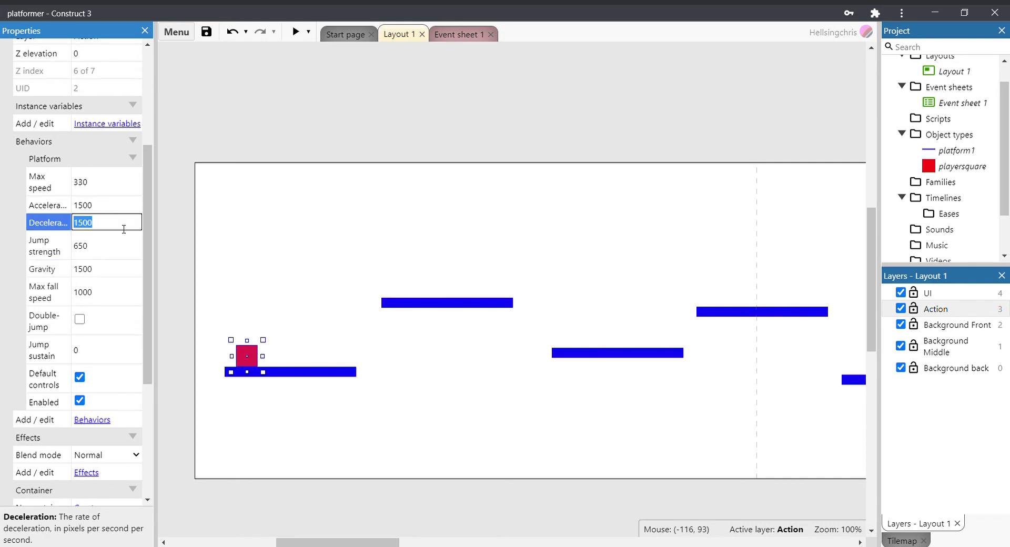
pyautogui.click(111, 190)
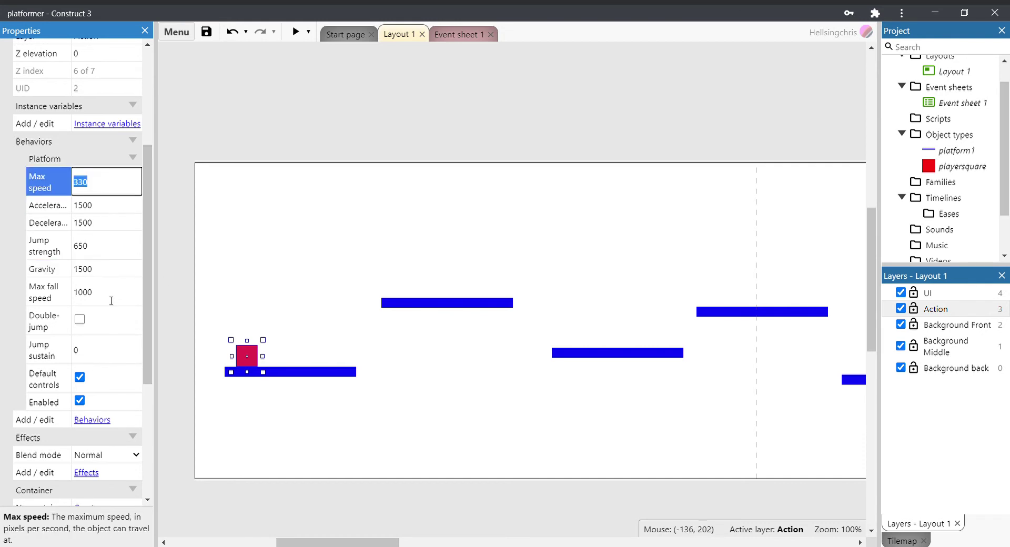
pyautogui.click(113, 250)
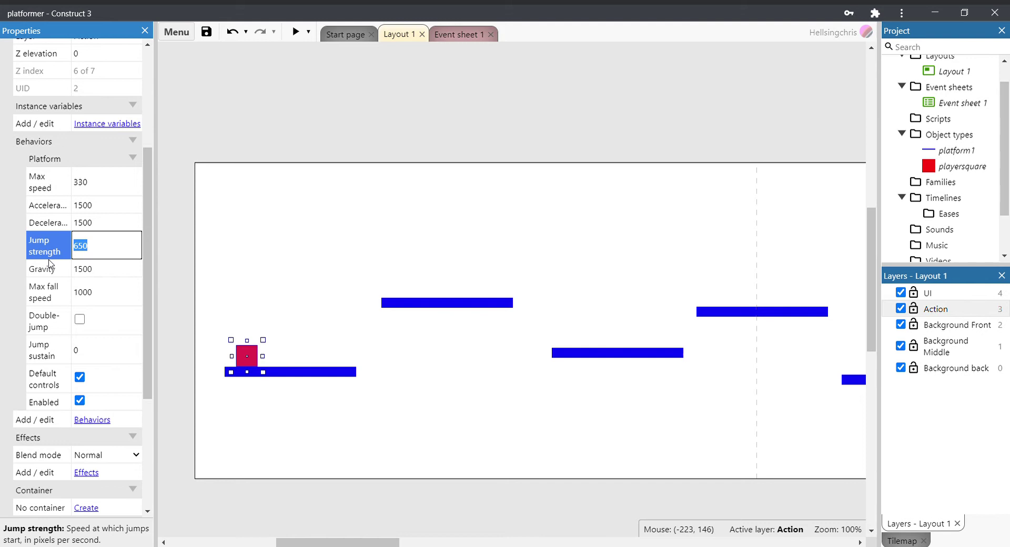
pyautogui.moveTo(148, 158); pyautogui.dragTo(147, 60)
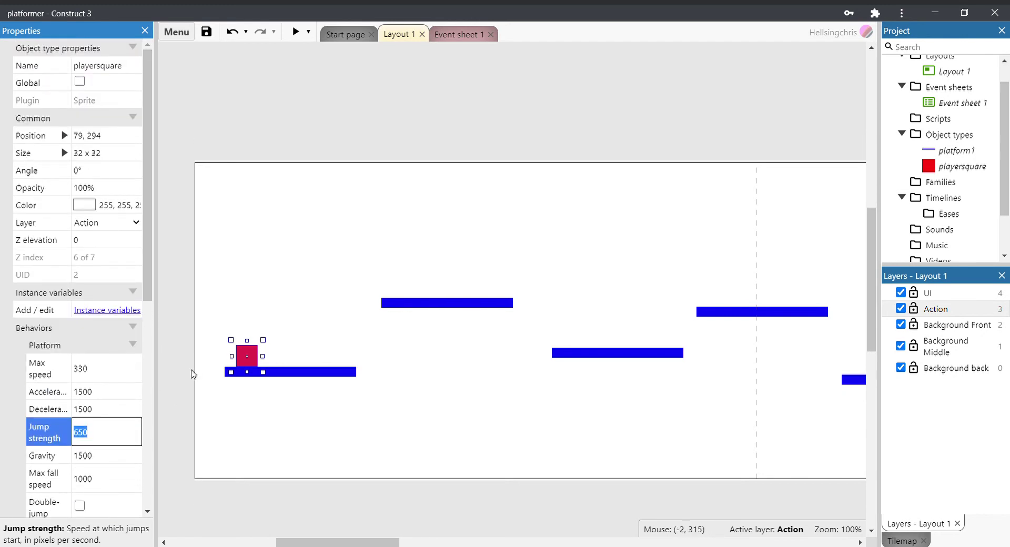
pyautogui.moveTo(147, 210); pyautogui.dragTo(148, 212)
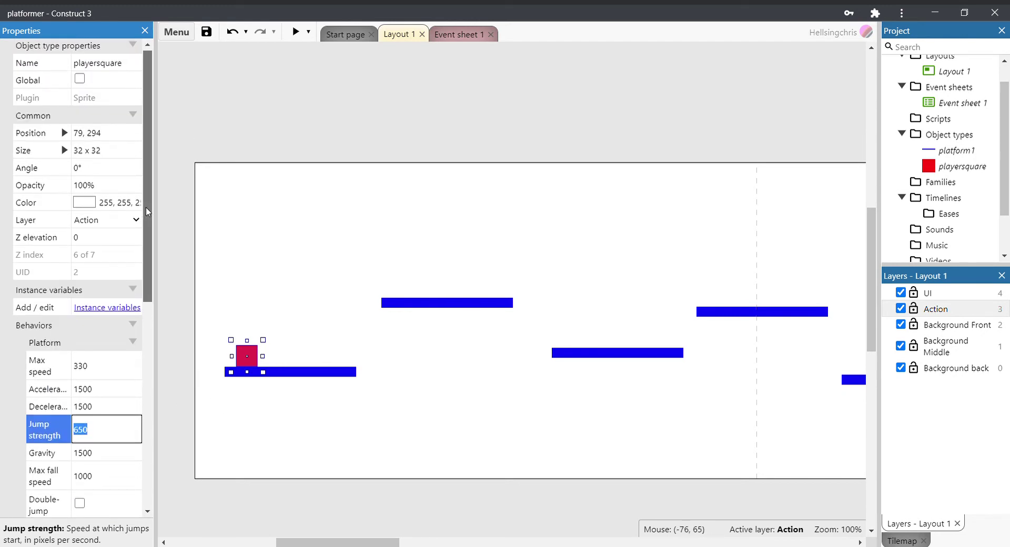
pyautogui.click(131, 367)
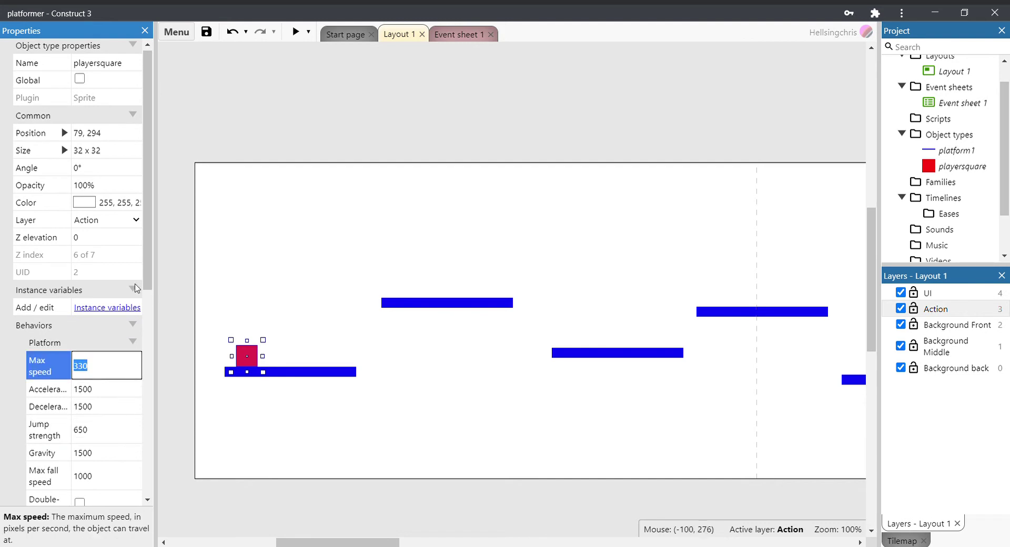
pyautogui.moveTo(148, 236); pyautogui.dragTo(148, 240)
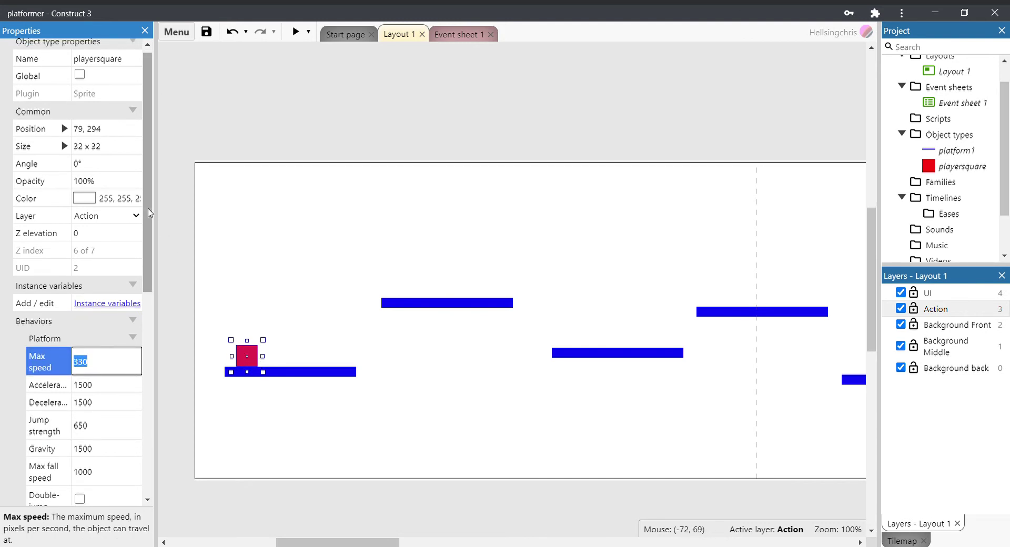
pyautogui.moveTo(149, 212); pyautogui.dragTo(144, 422)
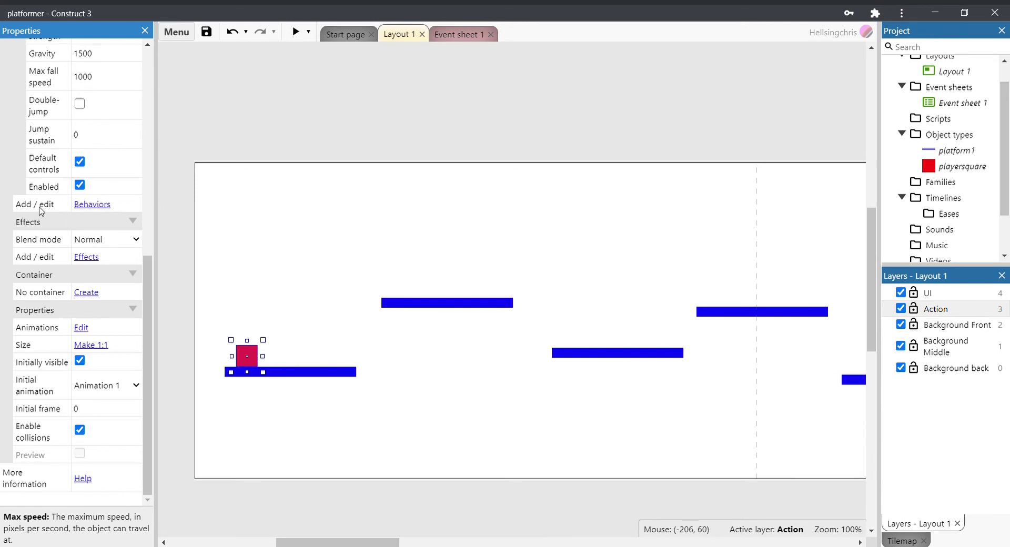
# Turn off Default controls in the playersquare's Platform behavior
pyautogui.scroll(3, 147, 299)
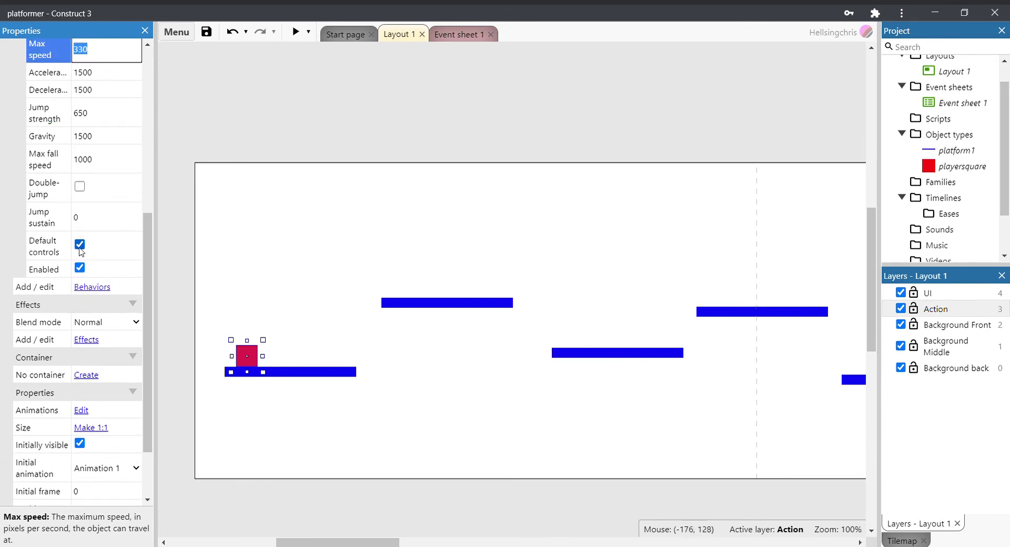
pyautogui.click(47, 250)
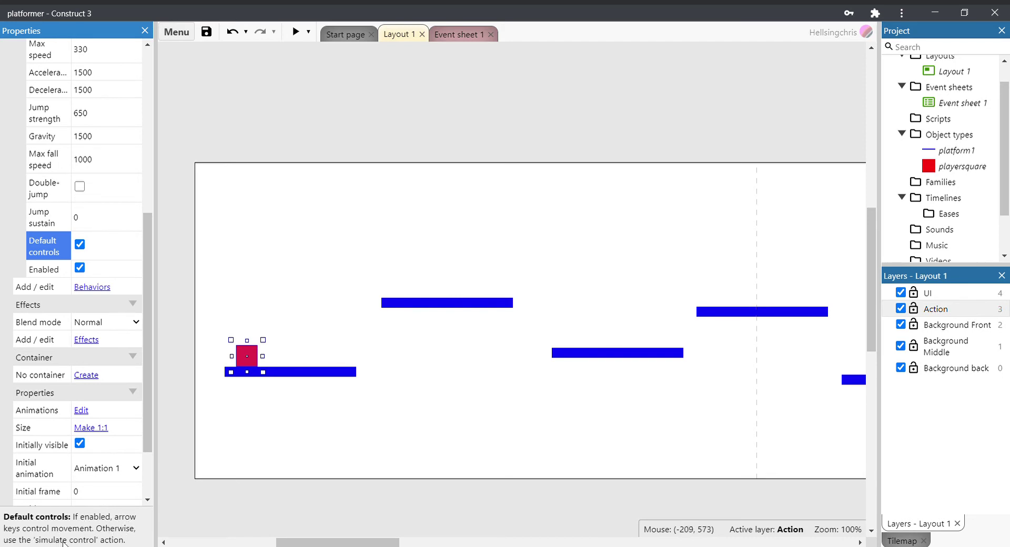
pyautogui.click(81, 244)
pyautogui.click(458, 35)
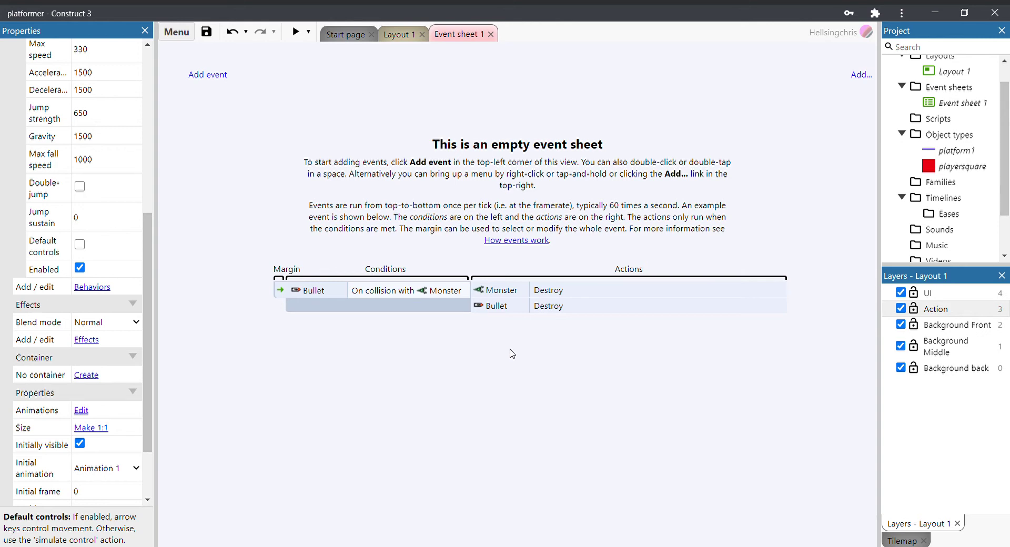
pyautogui.click(203, 76)
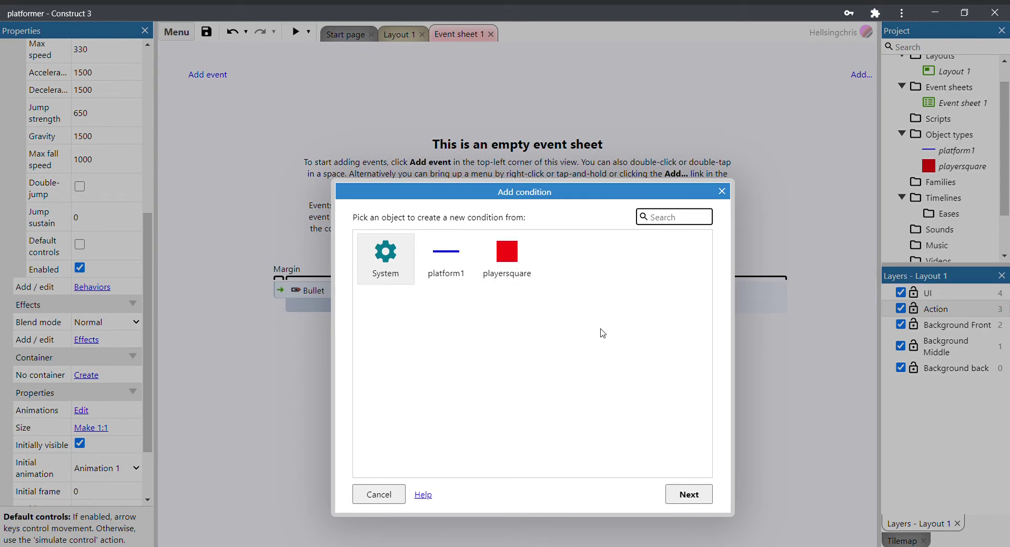
pyautogui.click(359, 501)
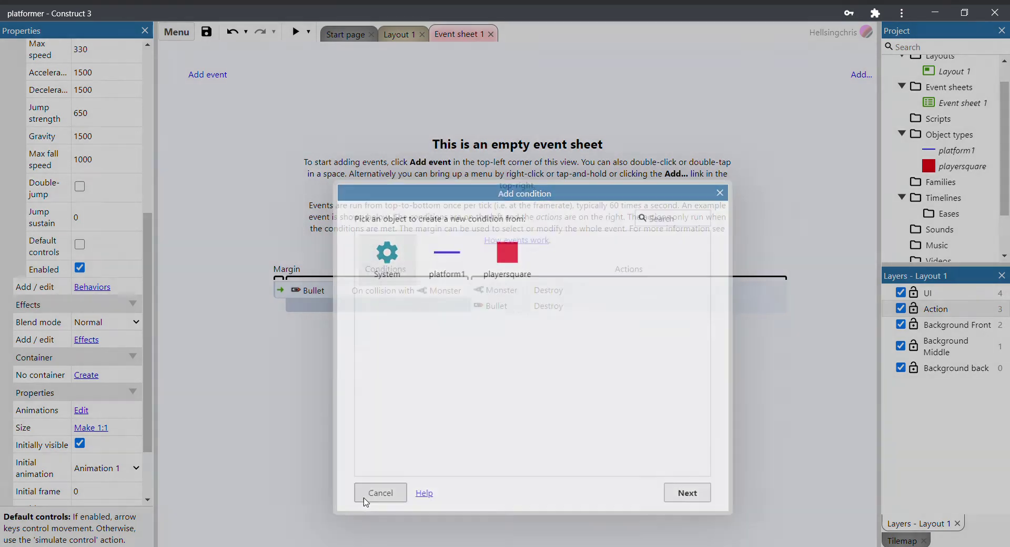
# Insert a Keyboard input object into the project from Layout 1
pyautogui.click(397, 34)
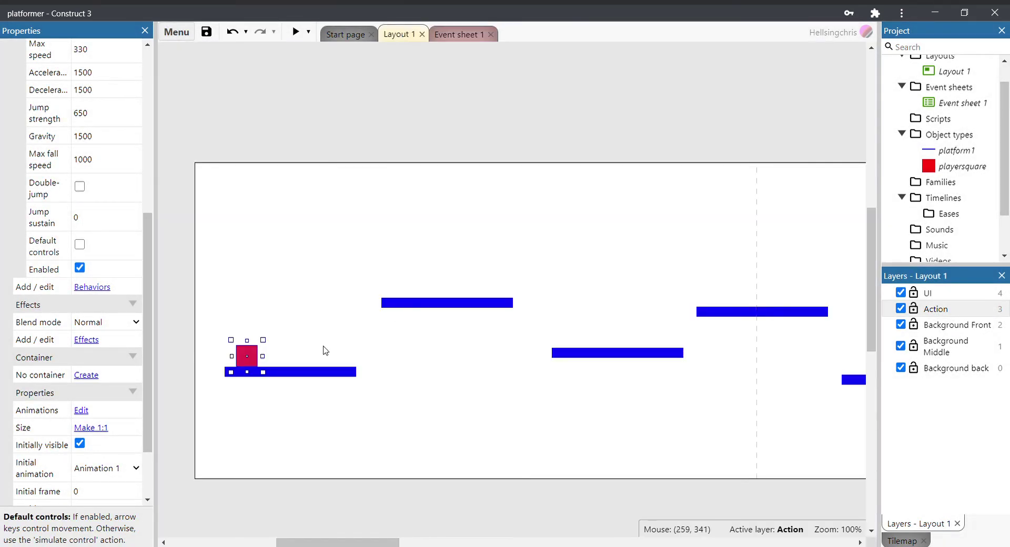
pyautogui.click(377, 219)
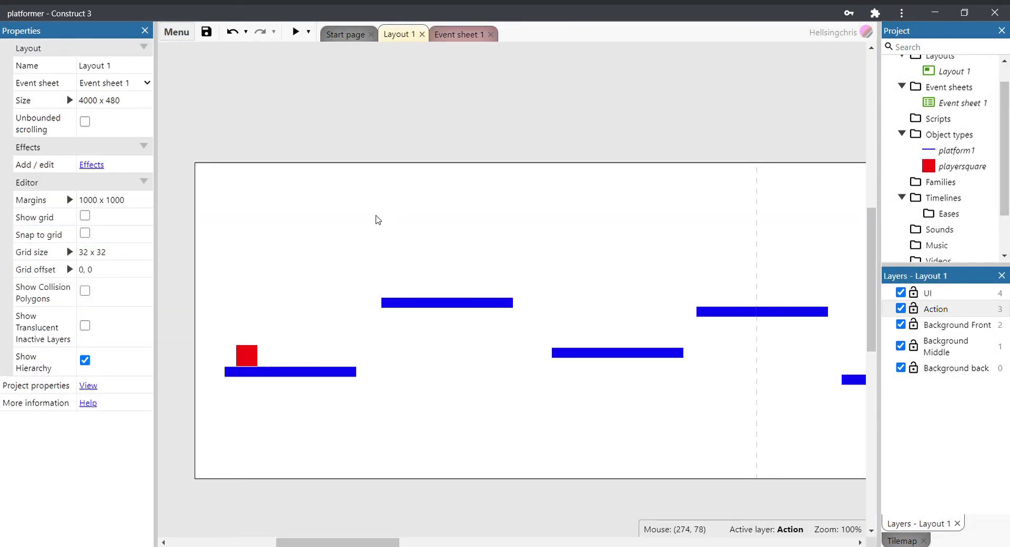
pyautogui.doubleClick(377, 219)
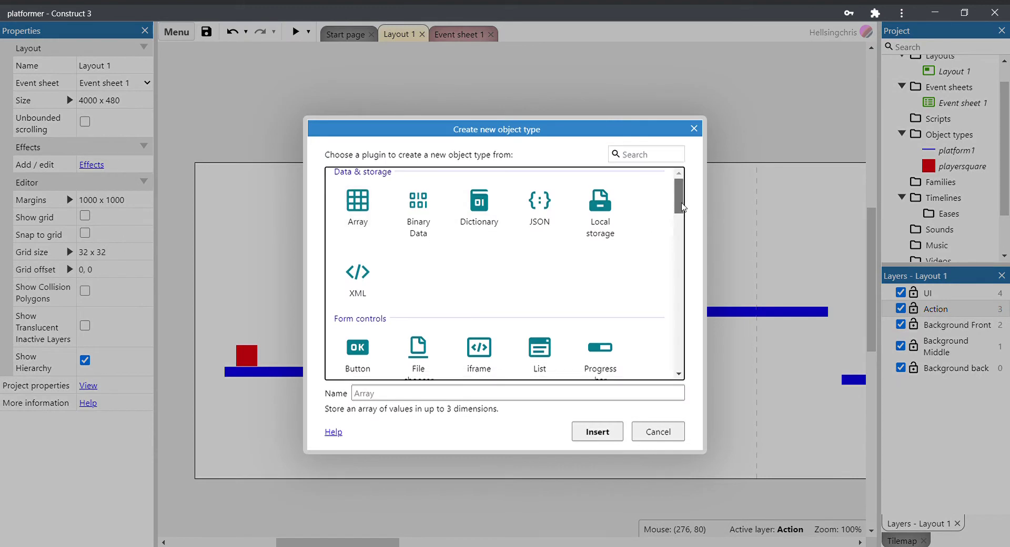
pyautogui.moveTo(683, 207); pyautogui.dragTo(689, 274)
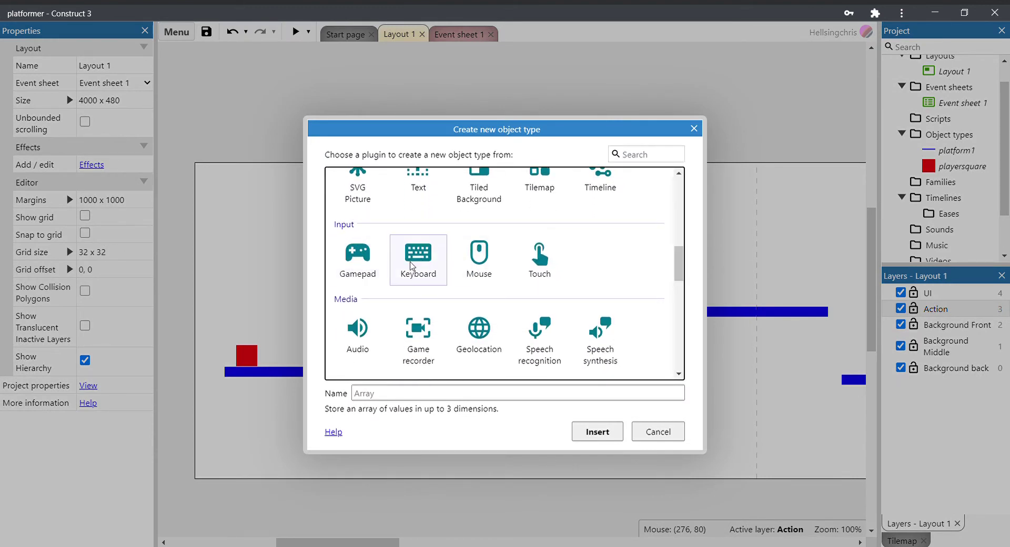
pyautogui.click(412, 266)
pyautogui.click(602, 432)
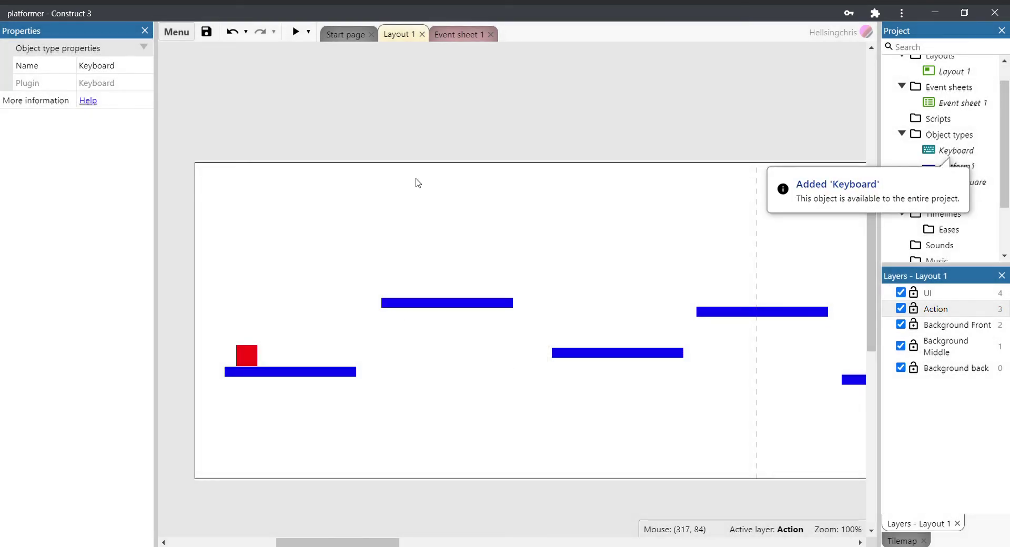
# Start a new event in Event sheet 1 using the Keyboard object's Key is down condition
pyautogui.click(446, 37)
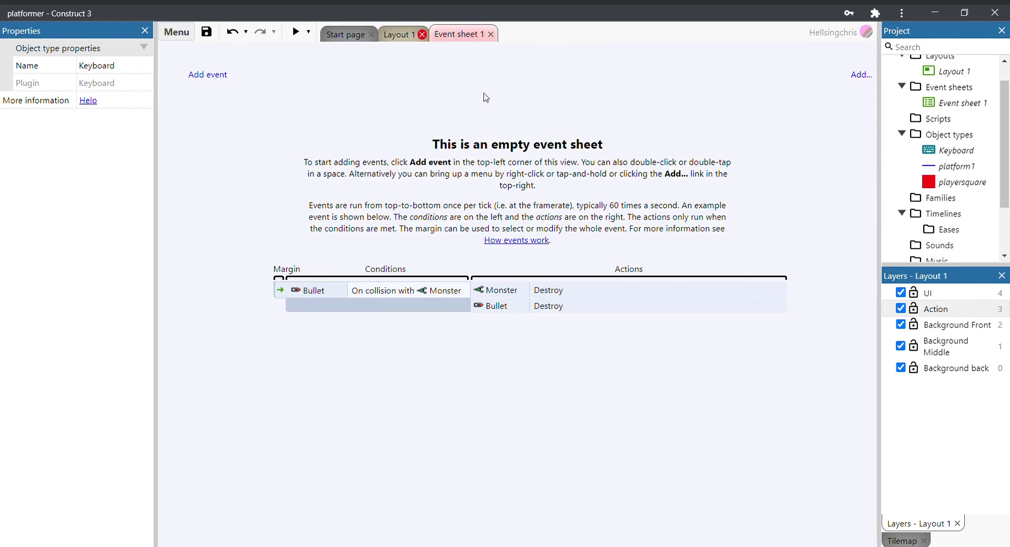
pyautogui.click(207, 77)
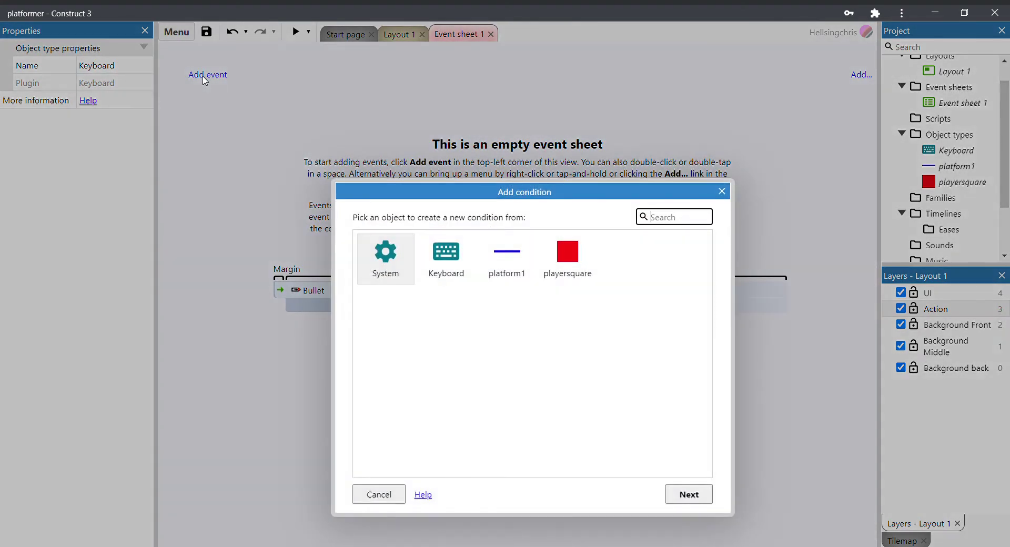
pyautogui.click(446, 261)
pyautogui.click(675, 503)
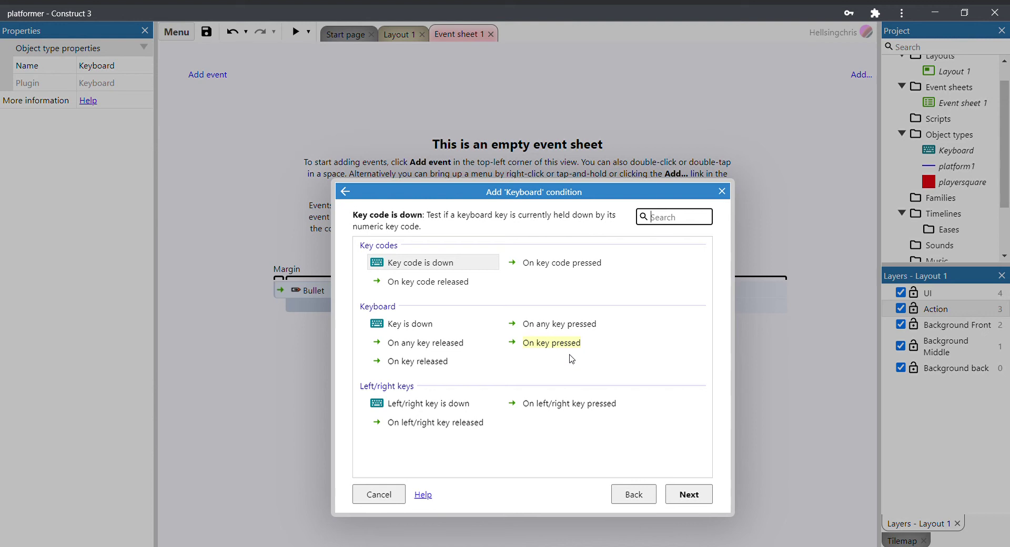
pyautogui.click(443, 331)
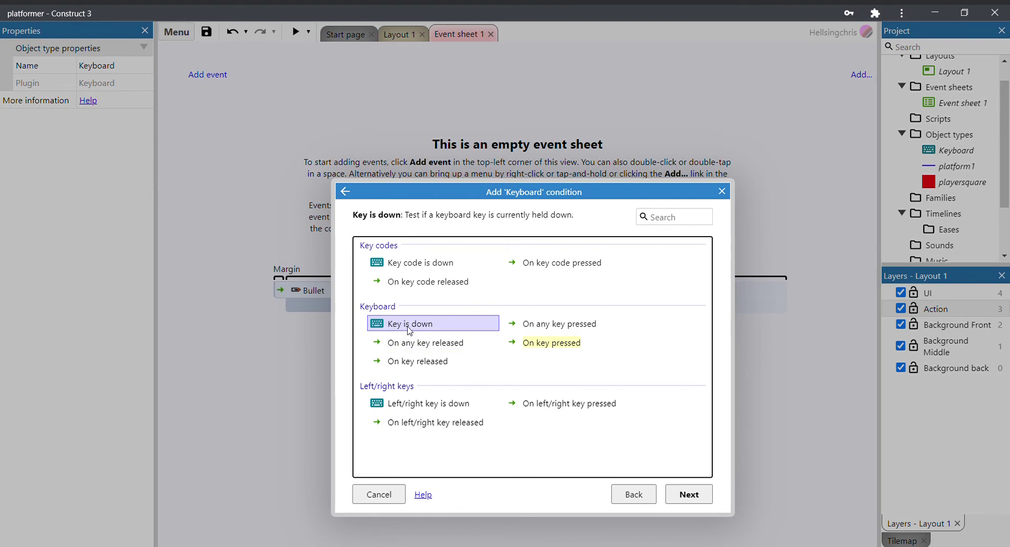
pyautogui.click(693, 498)
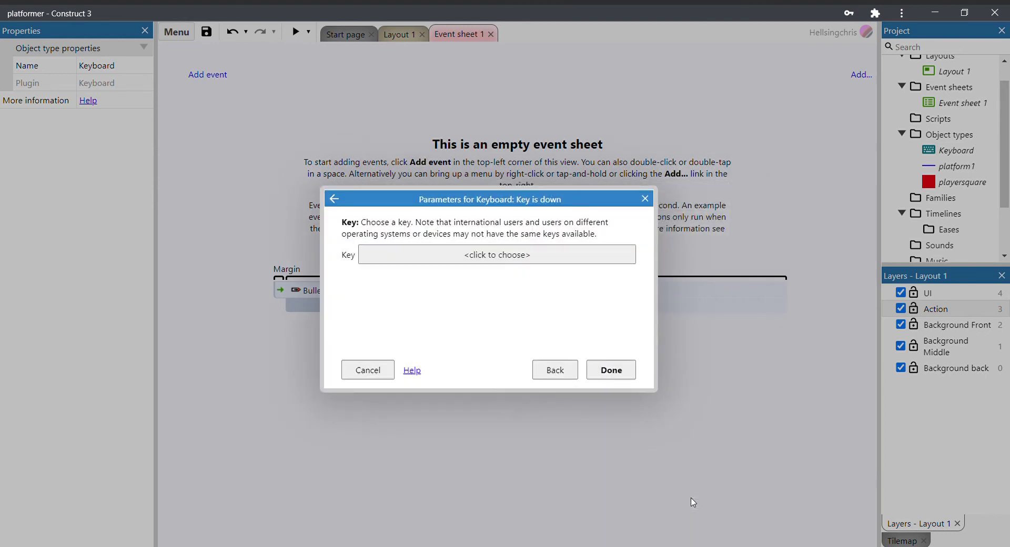
# Assign the A key to the Key is down condition and finish the event
pyautogui.click(495, 257)
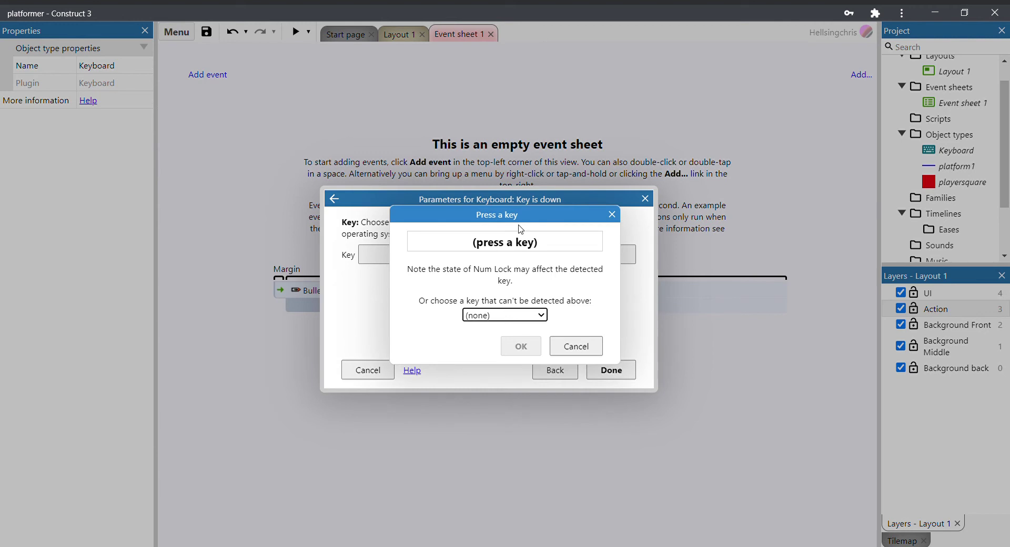
pyautogui.click(576, 346)
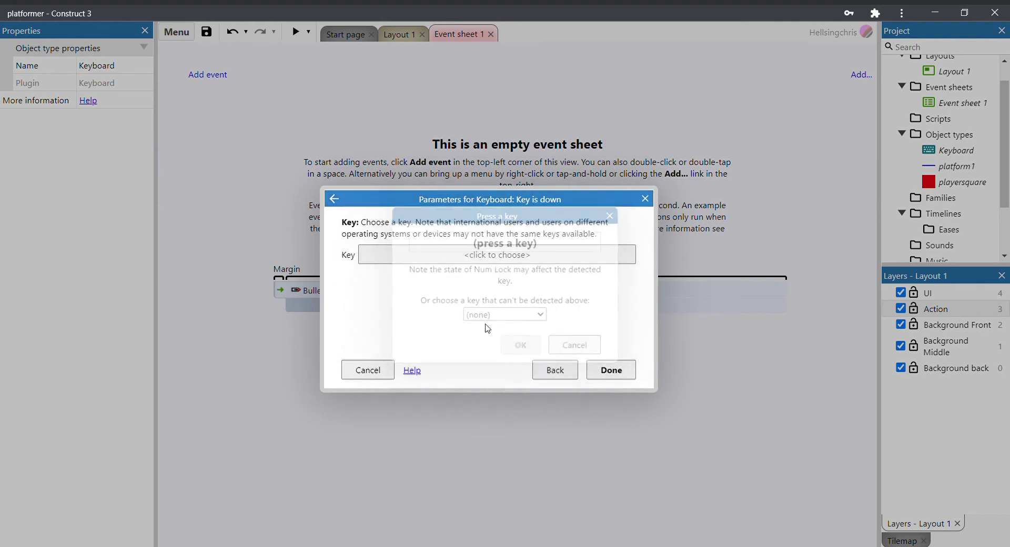
pyautogui.click(489, 257)
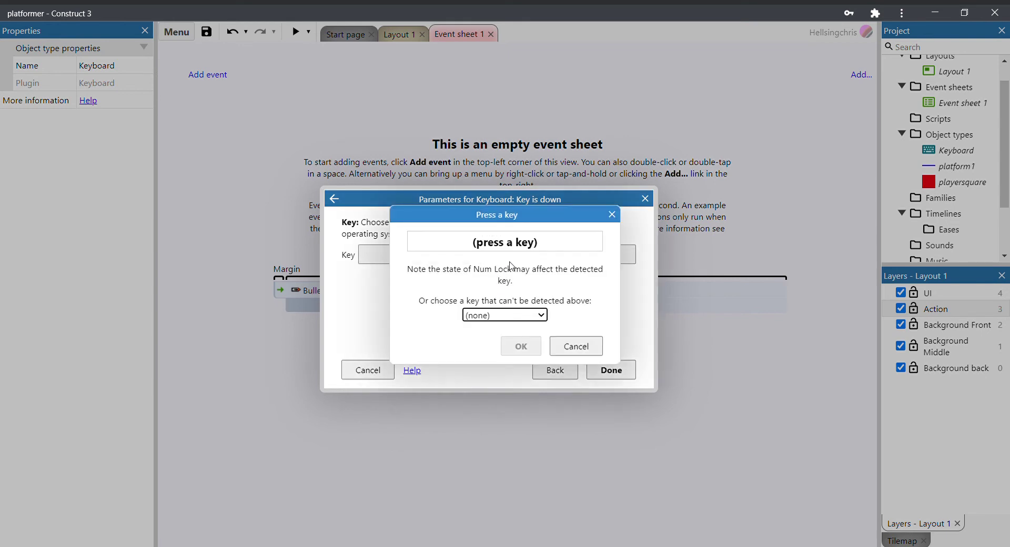
pyautogui.press('a')
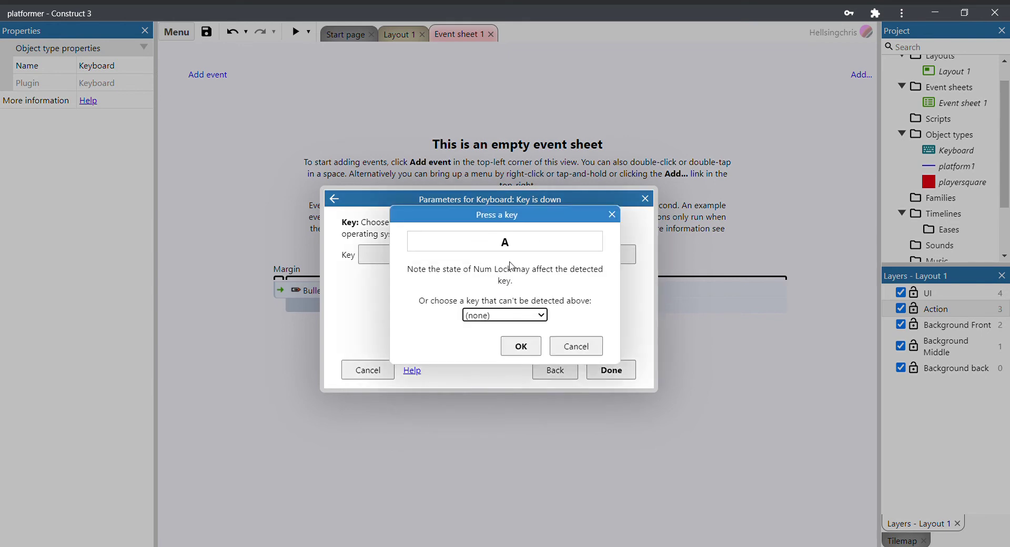
pyautogui.click(514, 349)
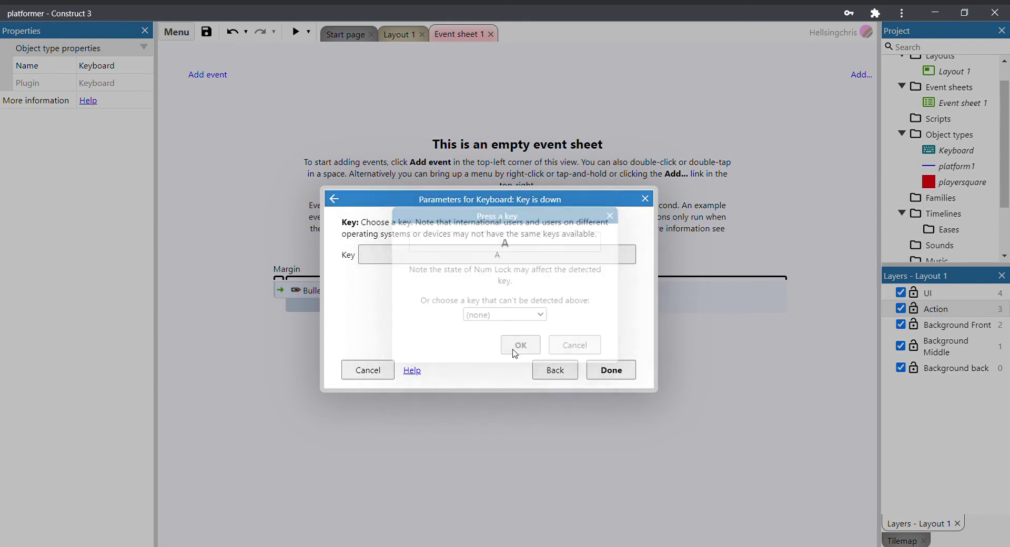
pyautogui.click(610, 370)
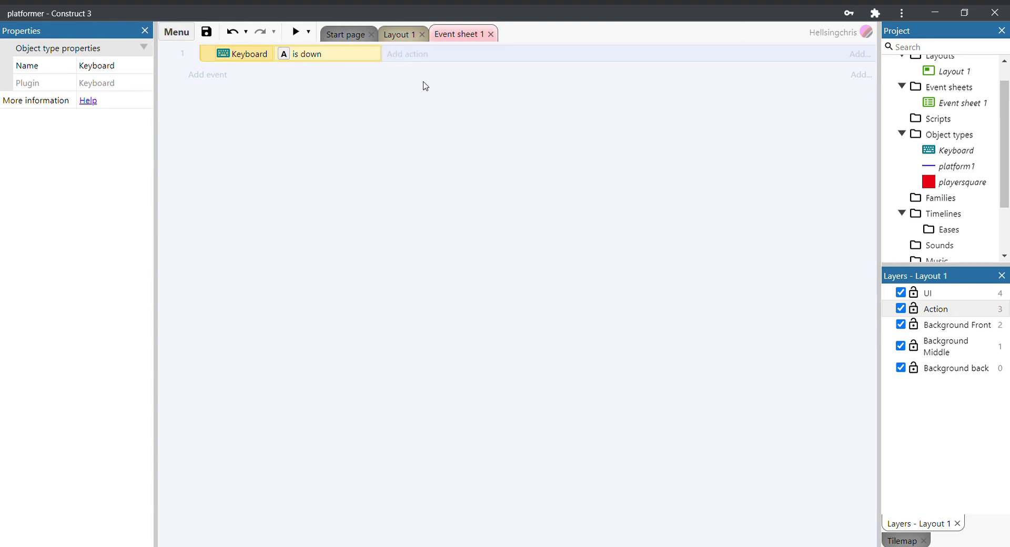
# Add a playersquare Platform Simulate control action set to Left to the A key event, and preview the game
pyautogui.click(422, 59)
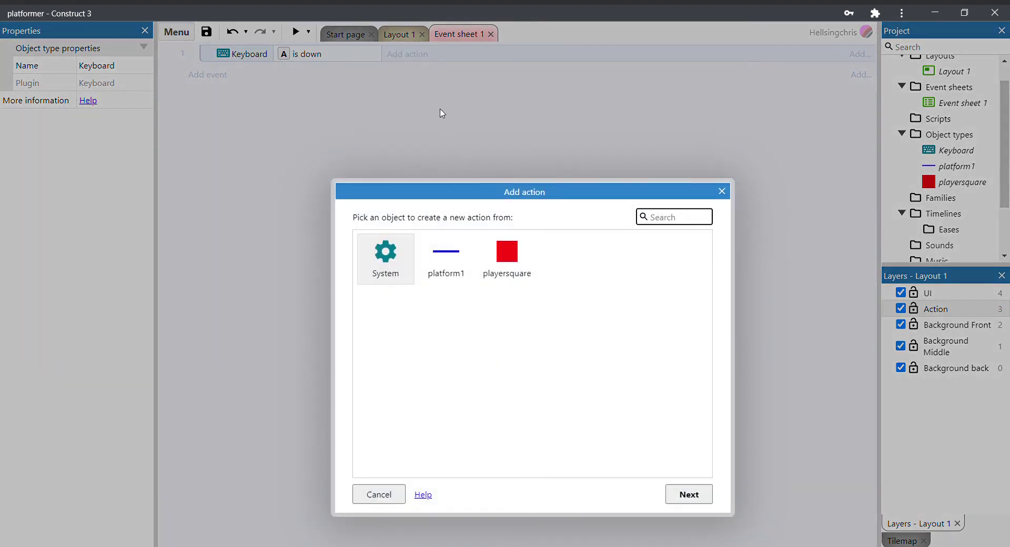
pyautogui.click(515, 259)
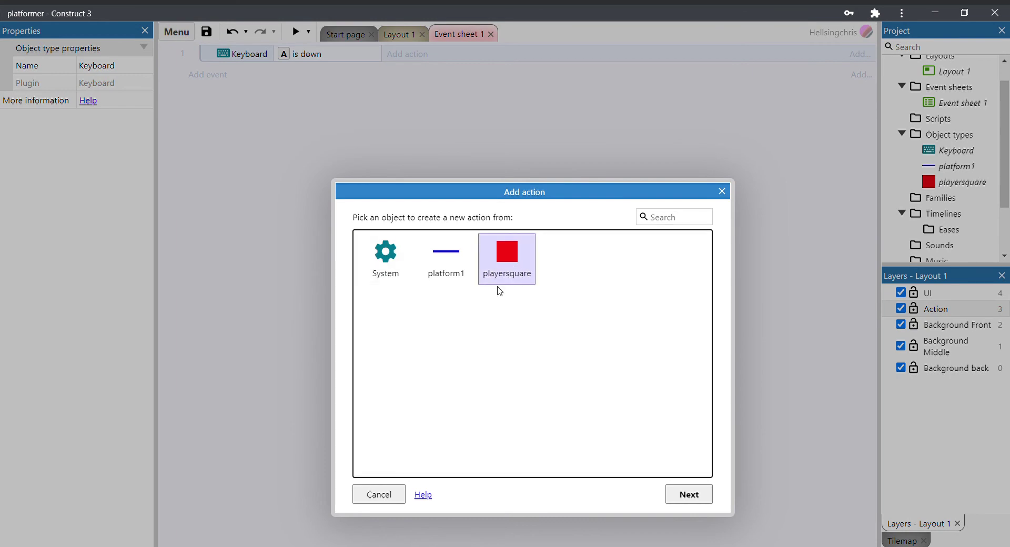
pyautogui.click(682, 499)
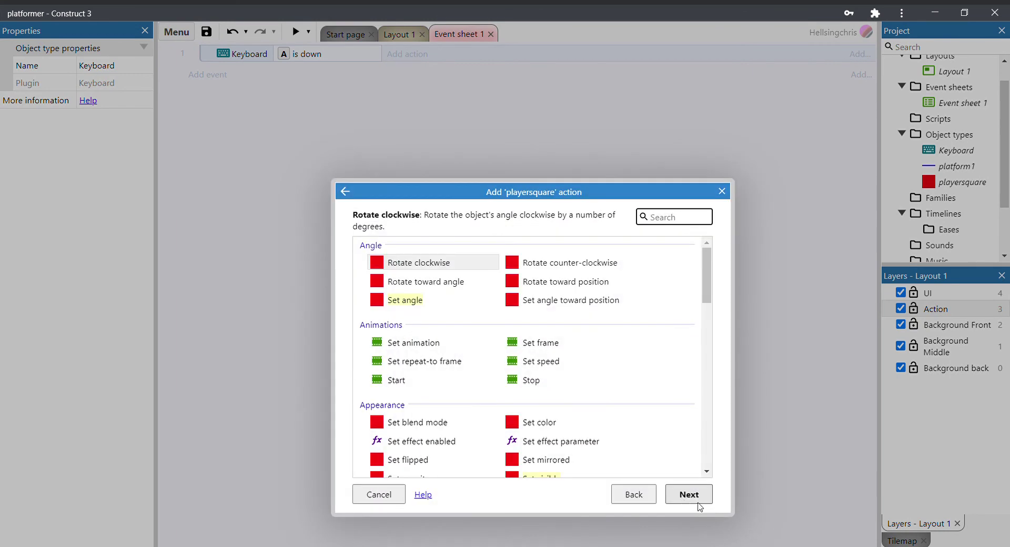
pyautogui.moveTo(709, 264); pyautogui.dragTo(713, 380)
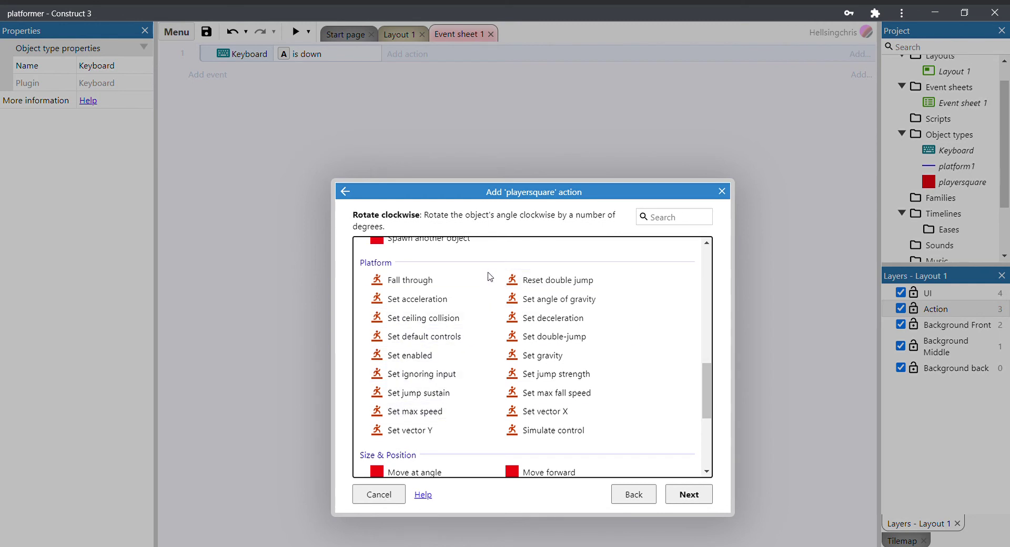
pyautogui.click(573, 435)
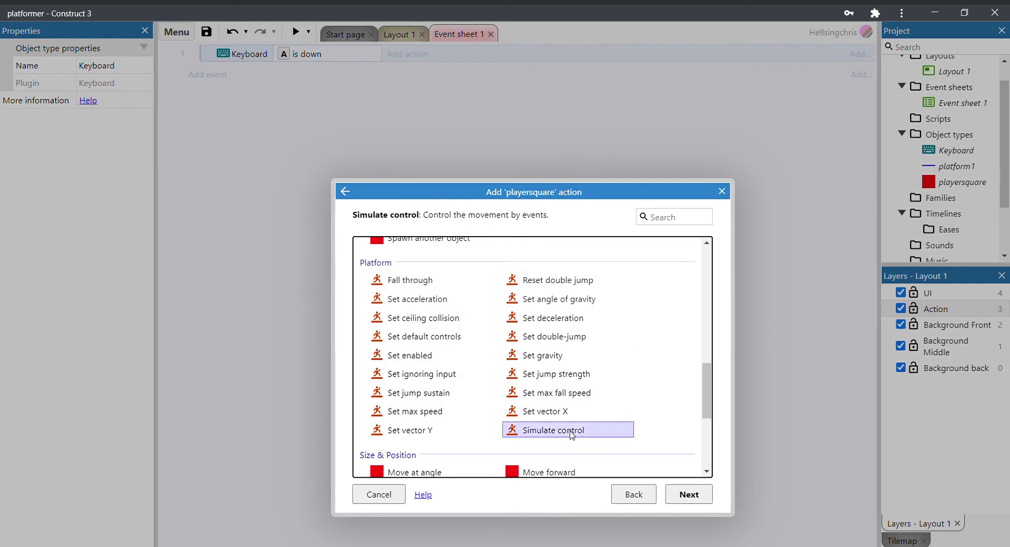
pyautogui.click(692, 495)
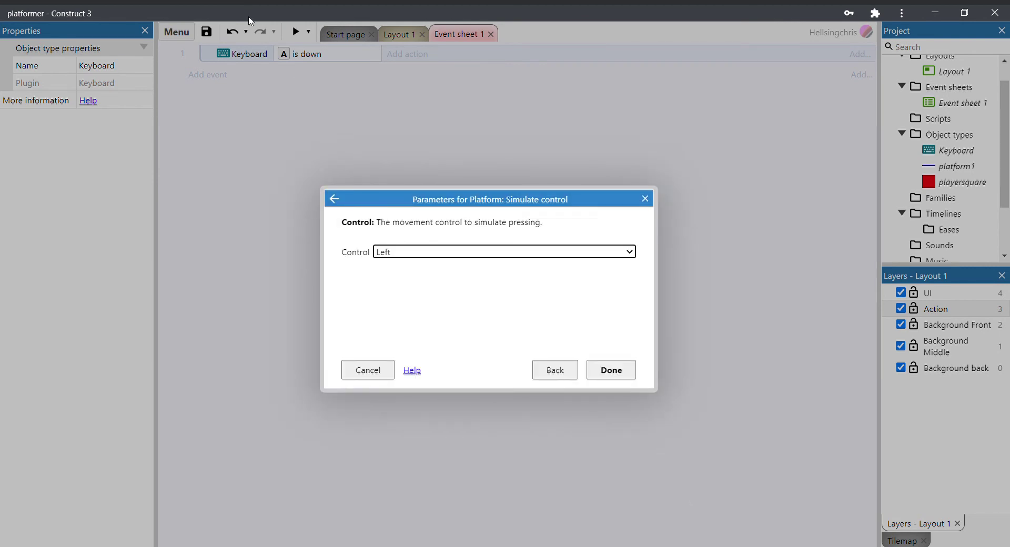
pyautogui.click(431, 256)
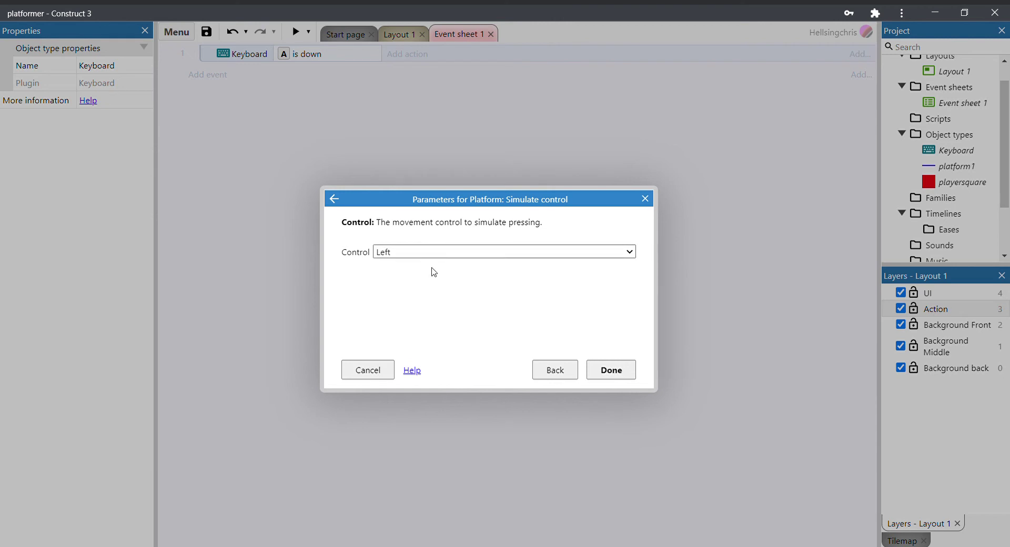
pyautogui.click(431, 270)
pyautogui.click(610, 375)
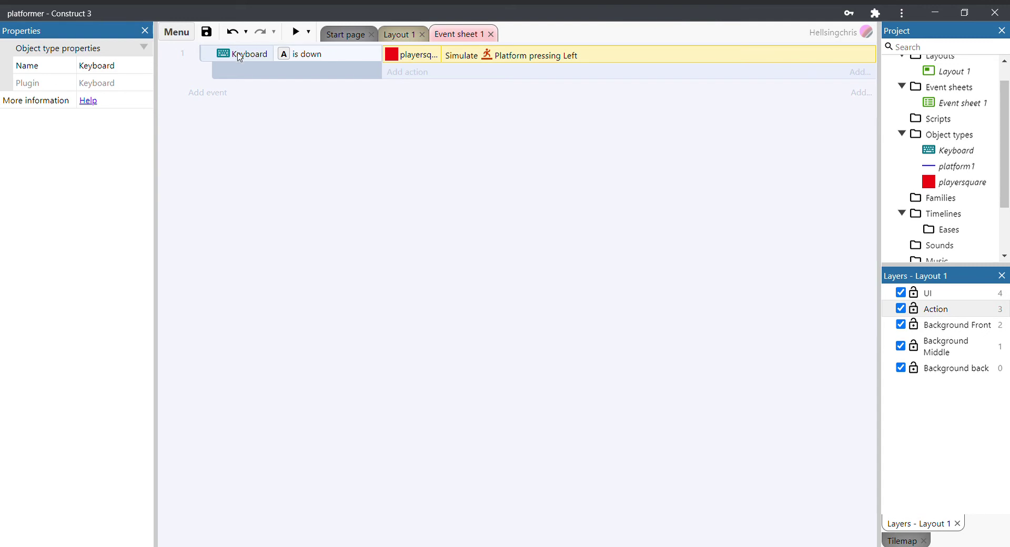
pyautogui.click(293, 36)
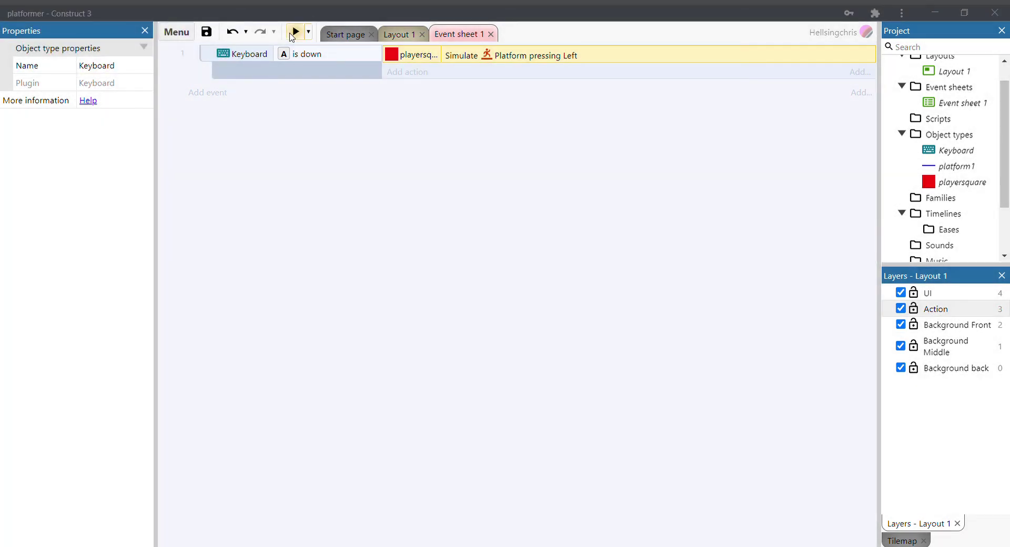
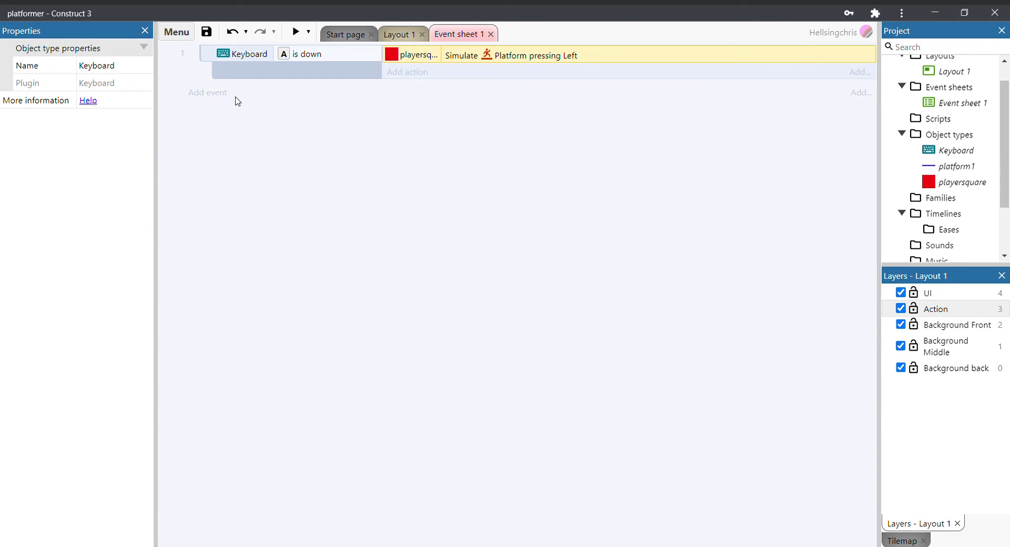
# Add a second event with the Keyboard object's Key is down condition assigned to the D key
pyautogui.click(218, 95)
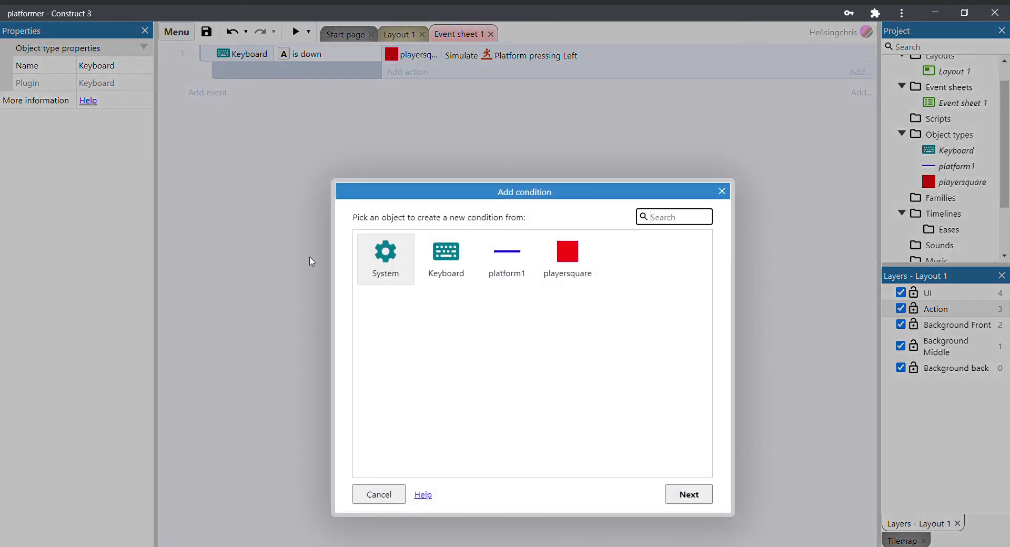
pyautogui.click(424, 269)
pyautogui.click(670, 495)
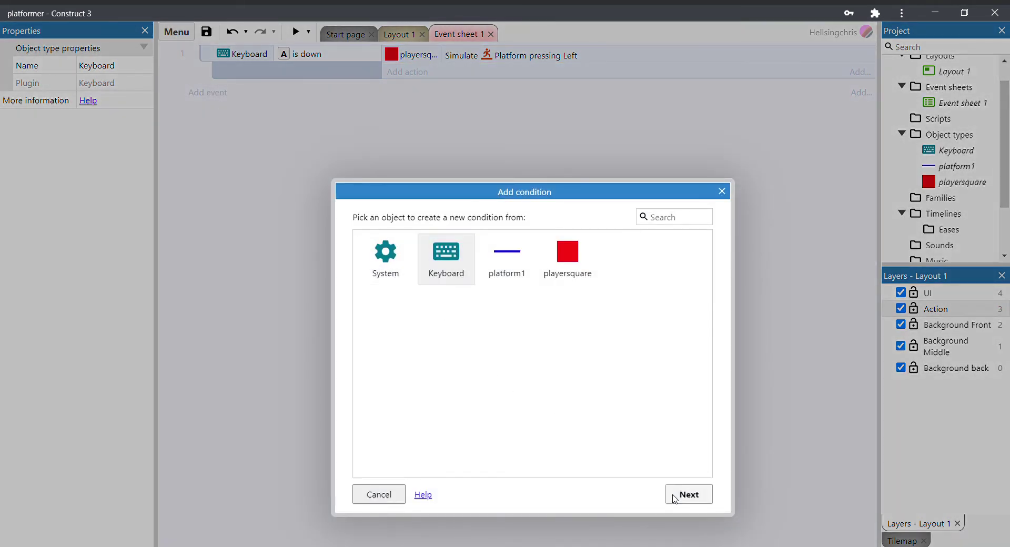
pyautogui.click(449, 325)
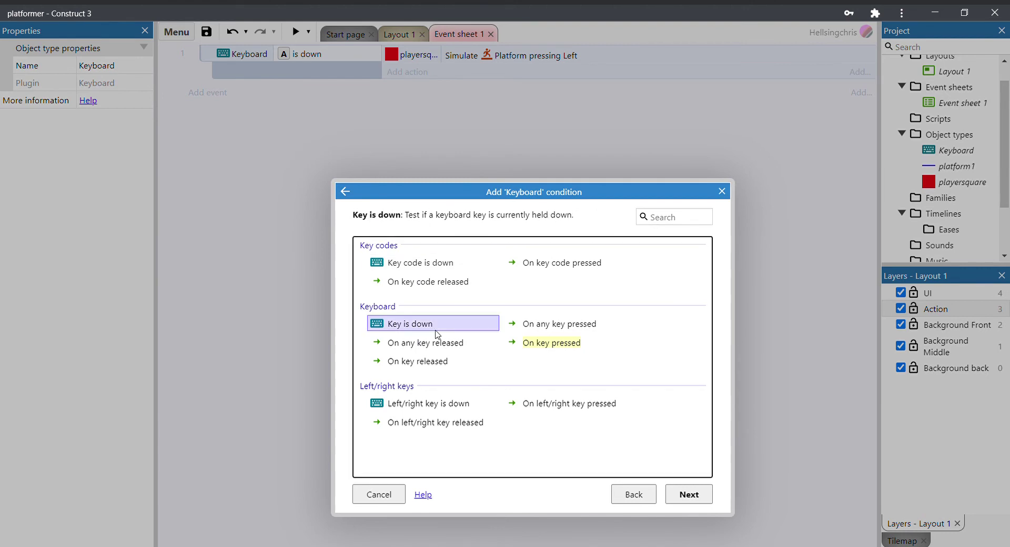
pyautogui.click(697, 497)
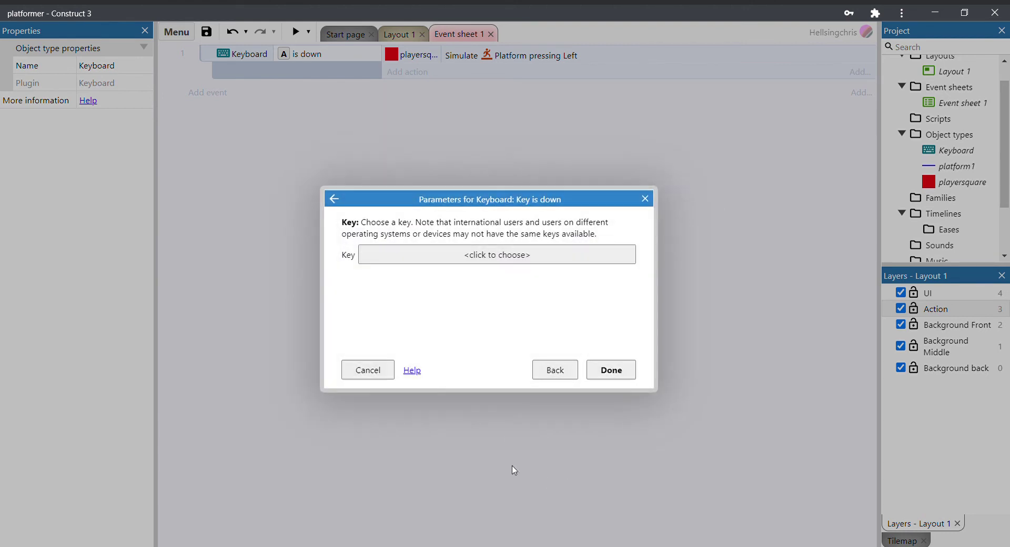
pyautogui.click(459, 255)
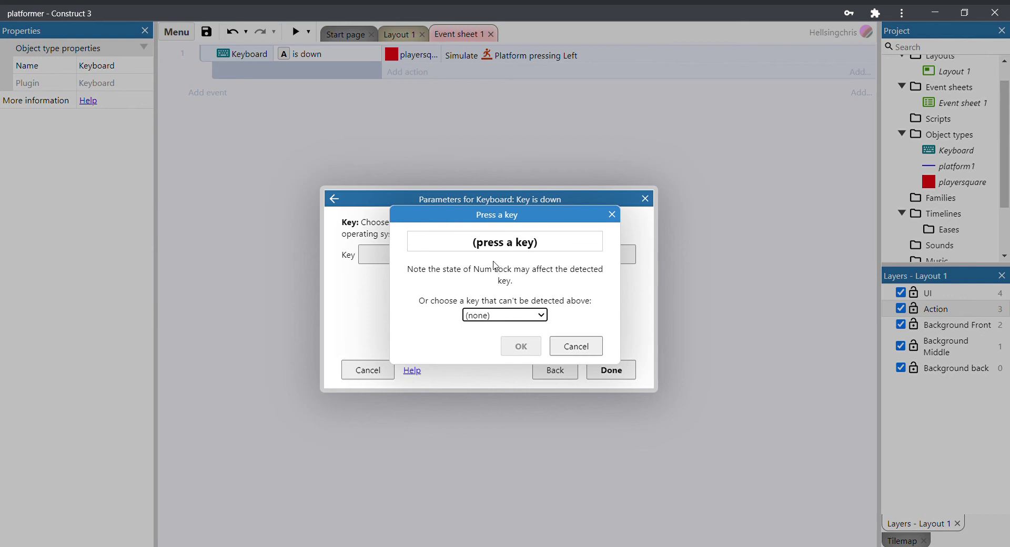
pyautogui.press('d')
pyautogui.click(525, 350)
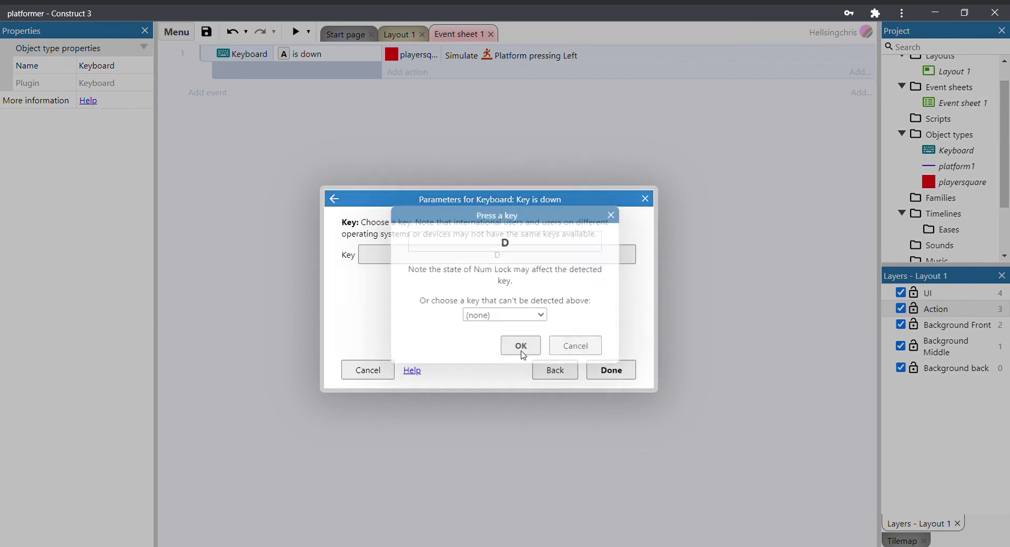
pyautogui.click(597, 368)
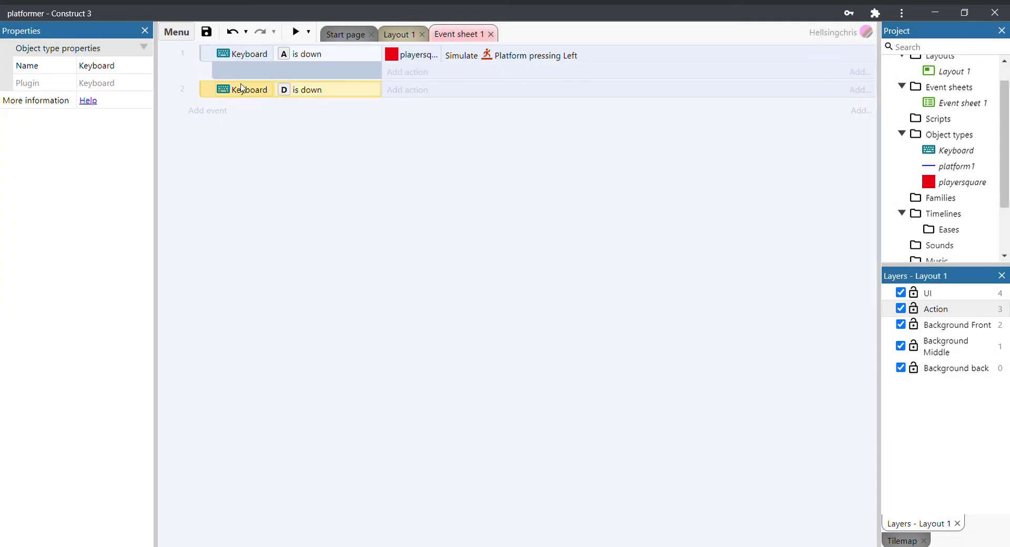
# Give the D key event a playersquare Simulate control action set to Right, and test it in a preview
pyautogui.click(421, 92)
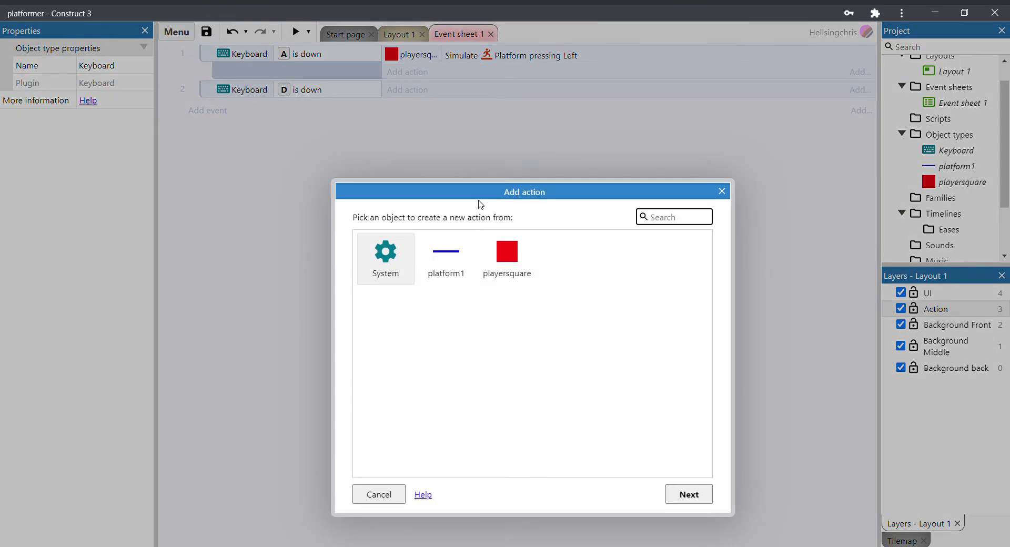
pyautogui.click(509, 256)
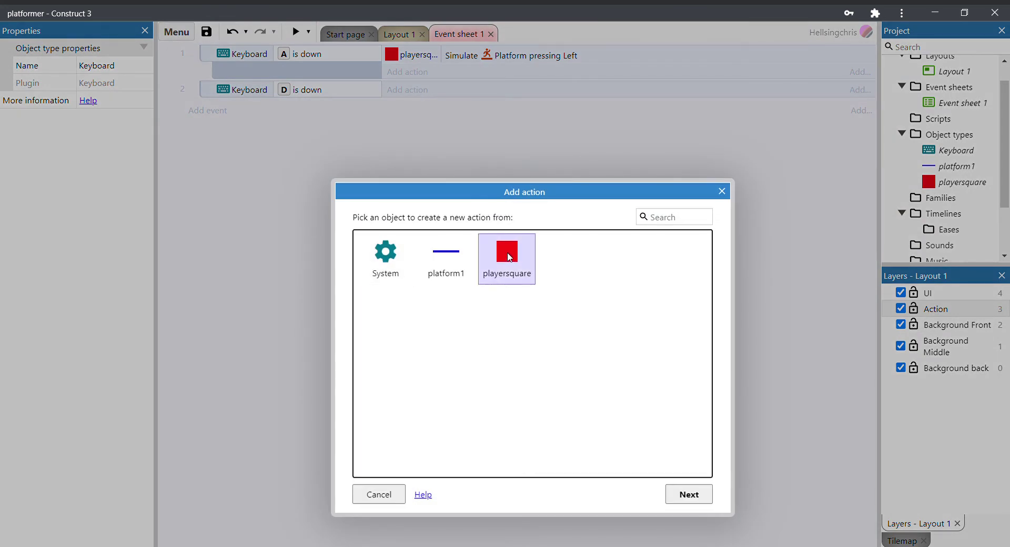
pyautogui.click(685, 494)
pyautogui.moveTo(707, 262); pyautogui.dragTo(713, 384)
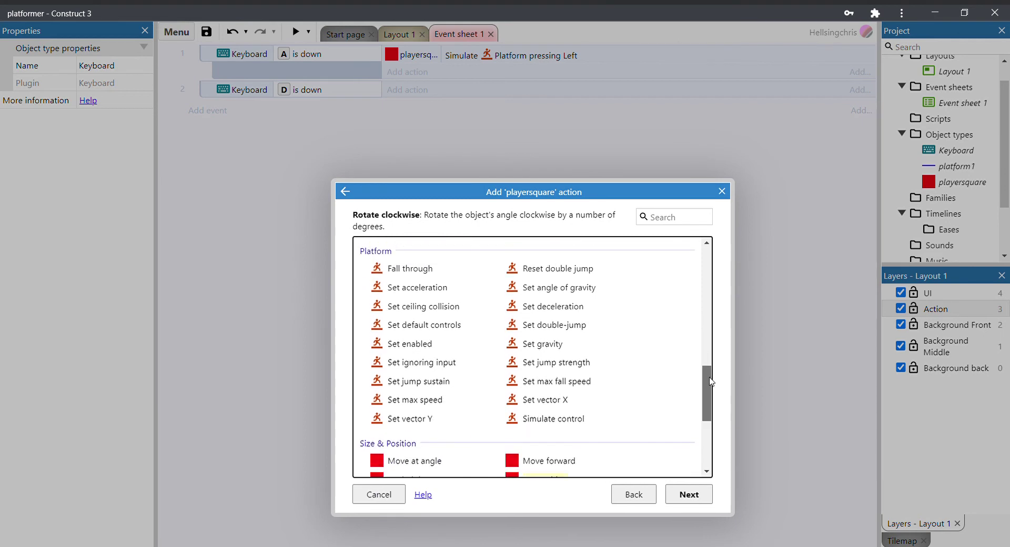
pyautogui.click(539, 421)
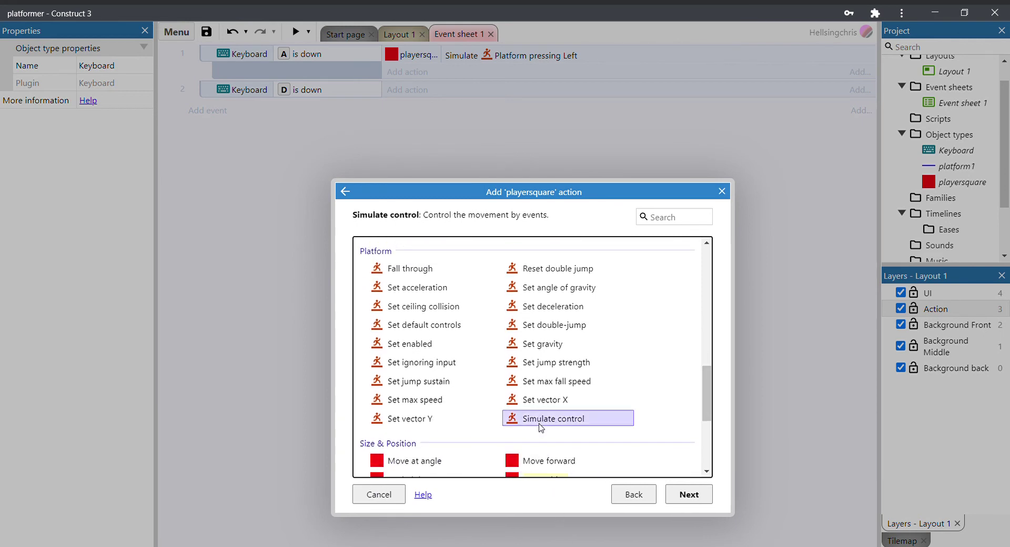
pyautogui.click(681, 503)
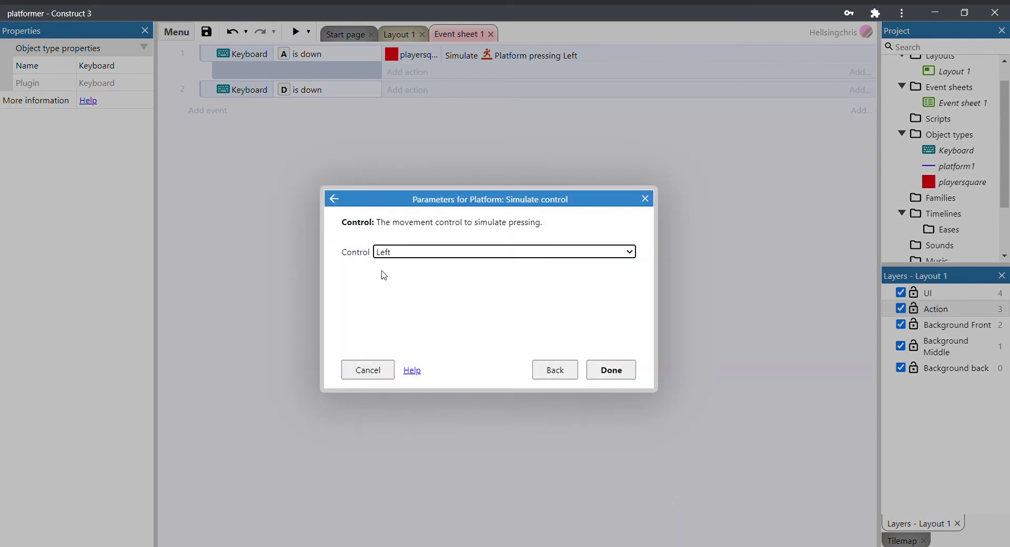
pyautogui.press('Down')
pyautogui.click(590, 374)
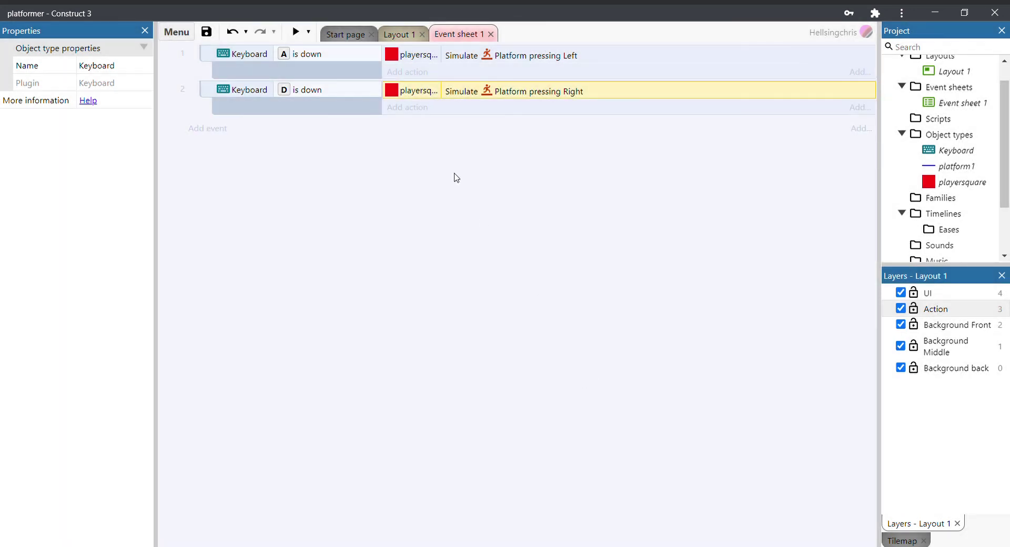
pyautogui.click(296, 31)
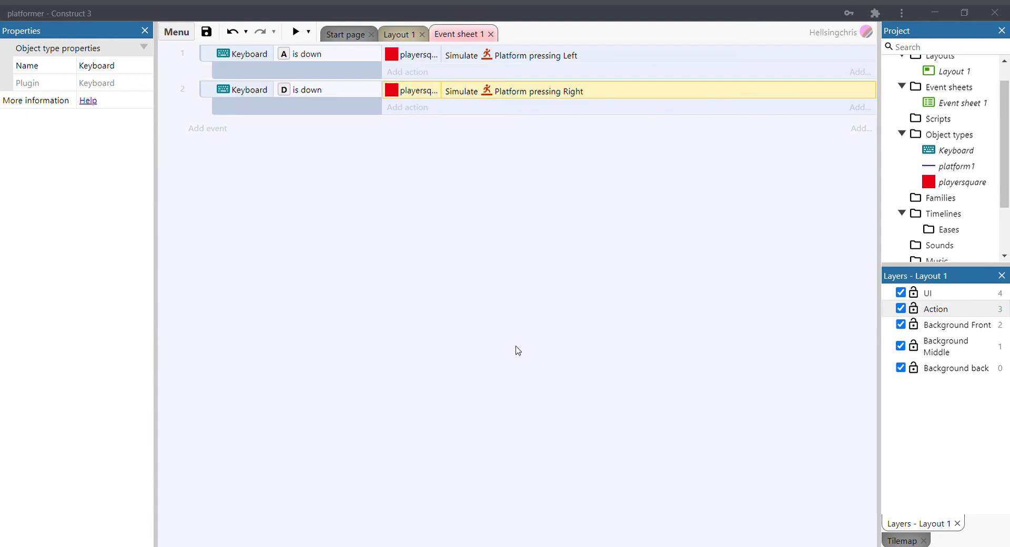
pyautogui.click(779, 131)
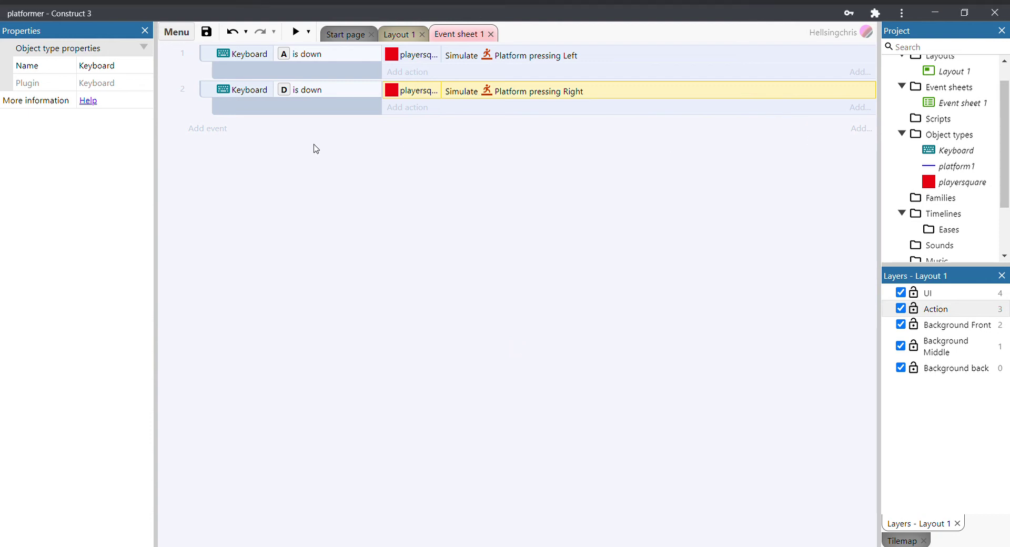
# Add a third event with the Keyboard object's On key pressed condition assigned to Space
pyautogui.click(222, 131)
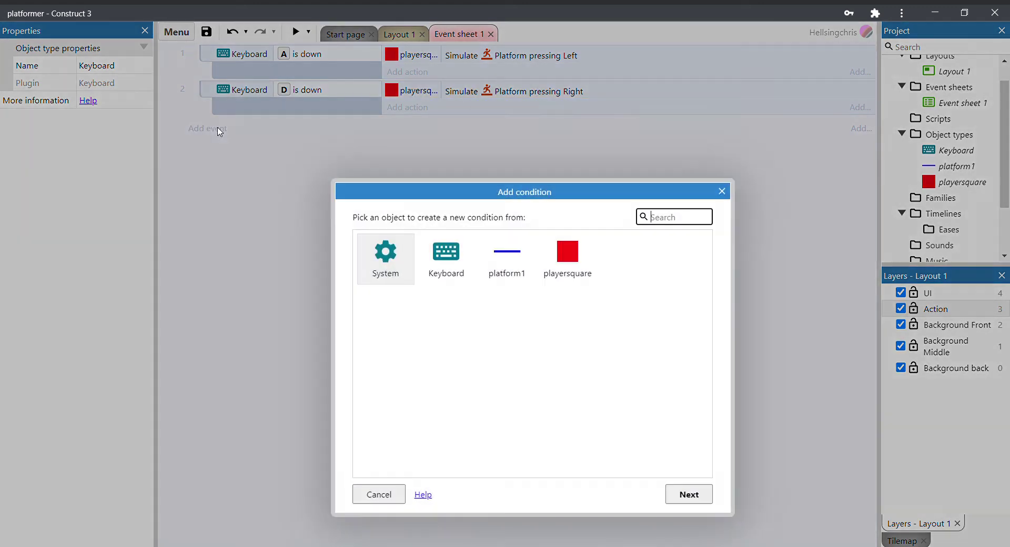
pyautogui.click(436, 257)
pyautogui.click(691, 500)
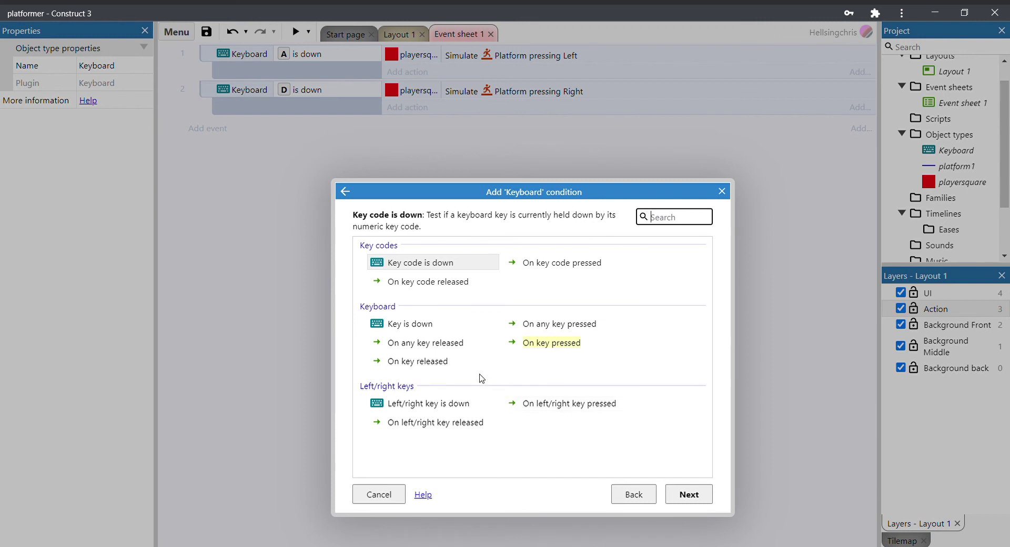
pyautogui.click(547, 349)
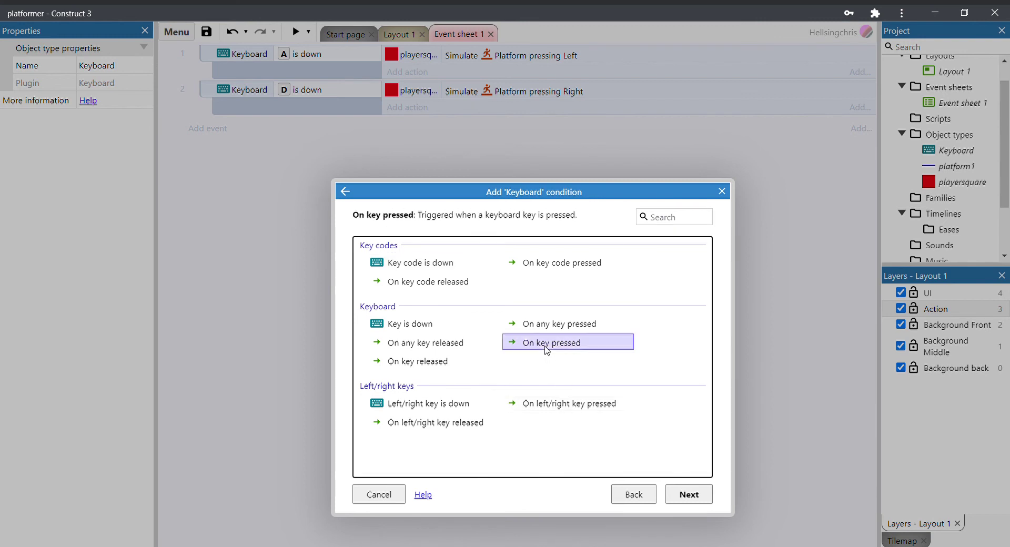
pyautogui.click(680, 500)
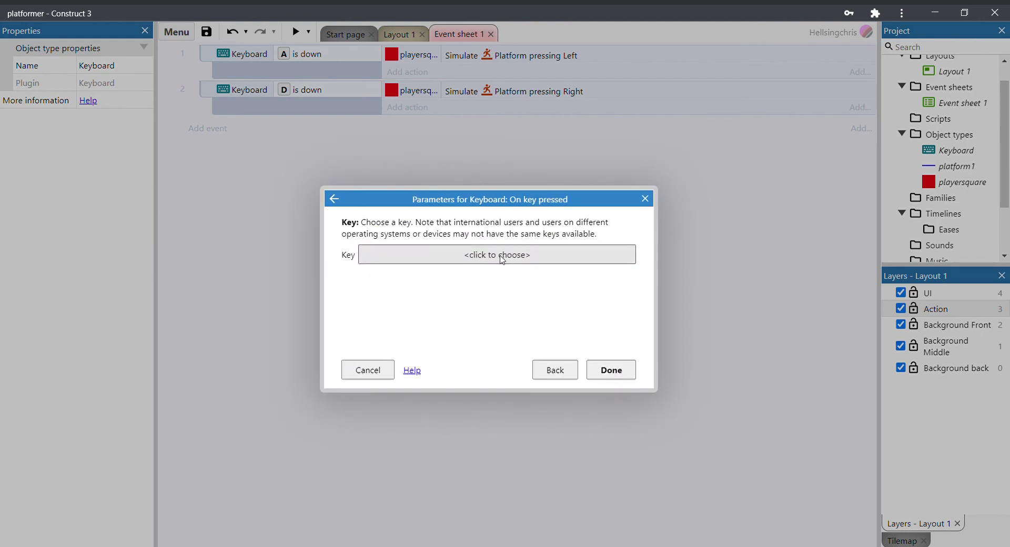
pyautogui.click(503, 255)
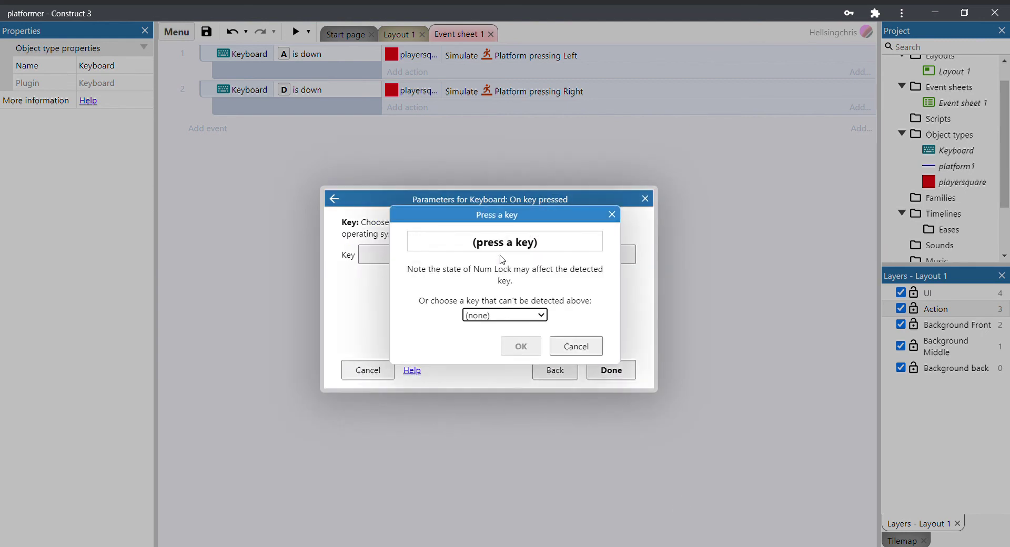
pyautogui.press('space')
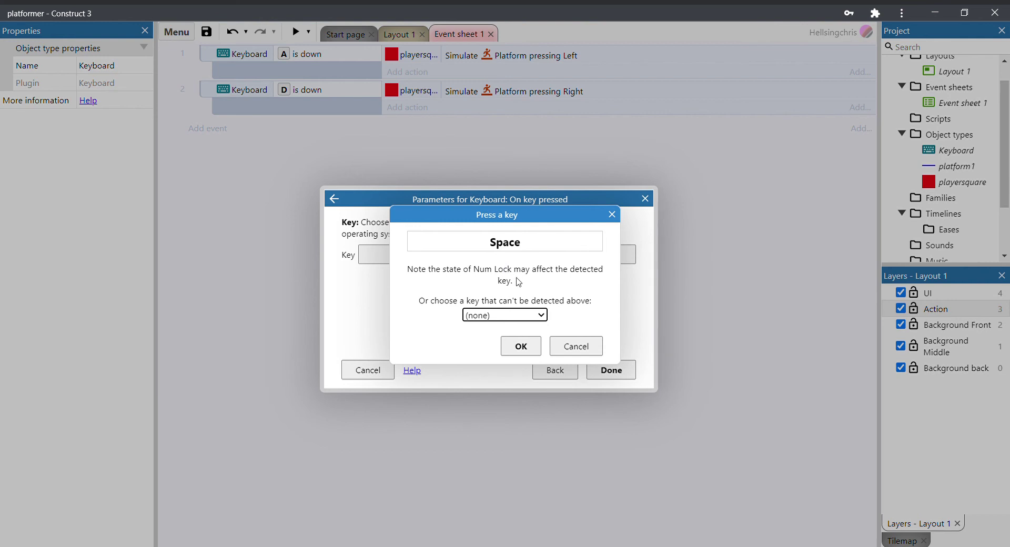
pyautogui.click(531, 351)
pyautogui.click(611, 370)
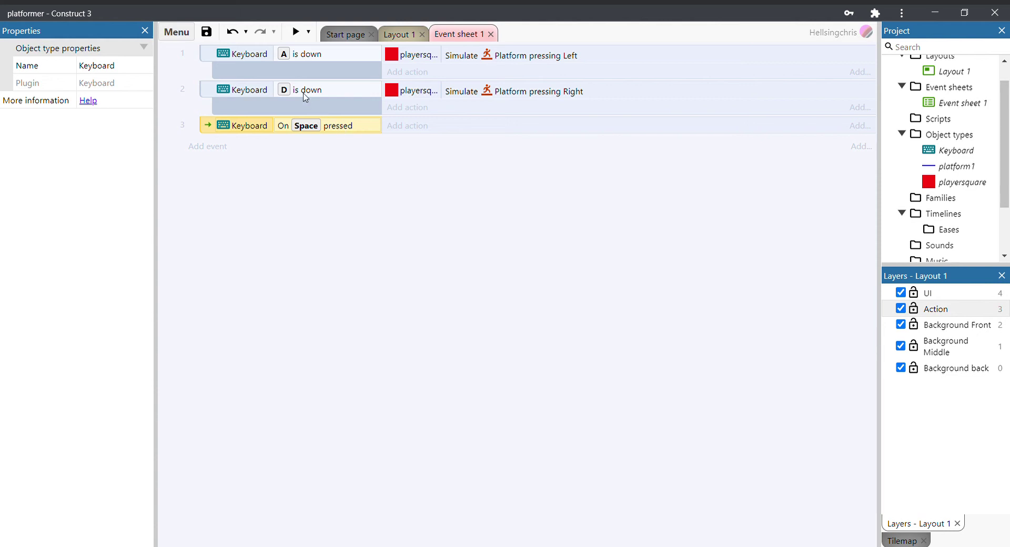
# Add a playersquare Platform Simulate control action set to Jump to the Space key event, and test it in a preview
pyautogui.click(399, 126)
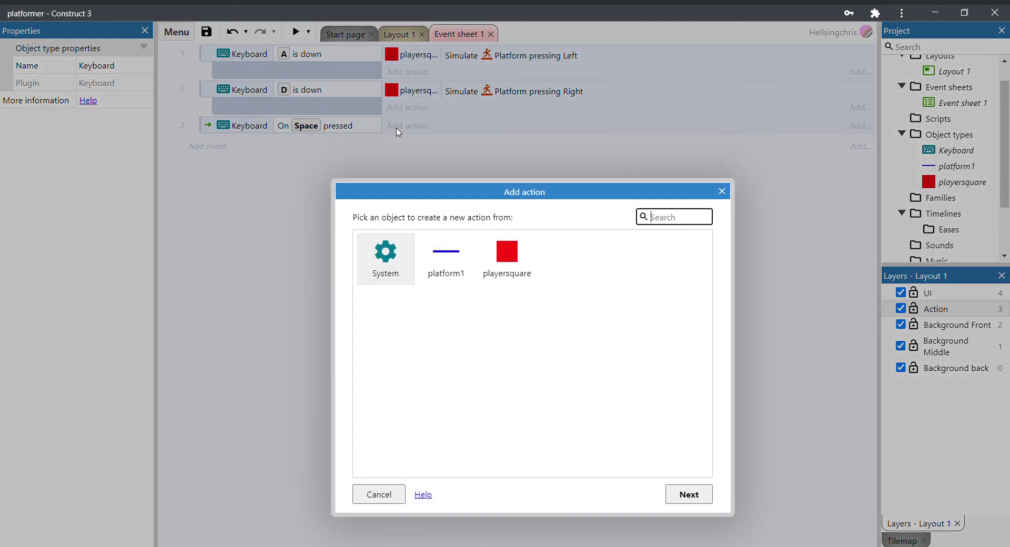
pyautogui.click(511, 262)
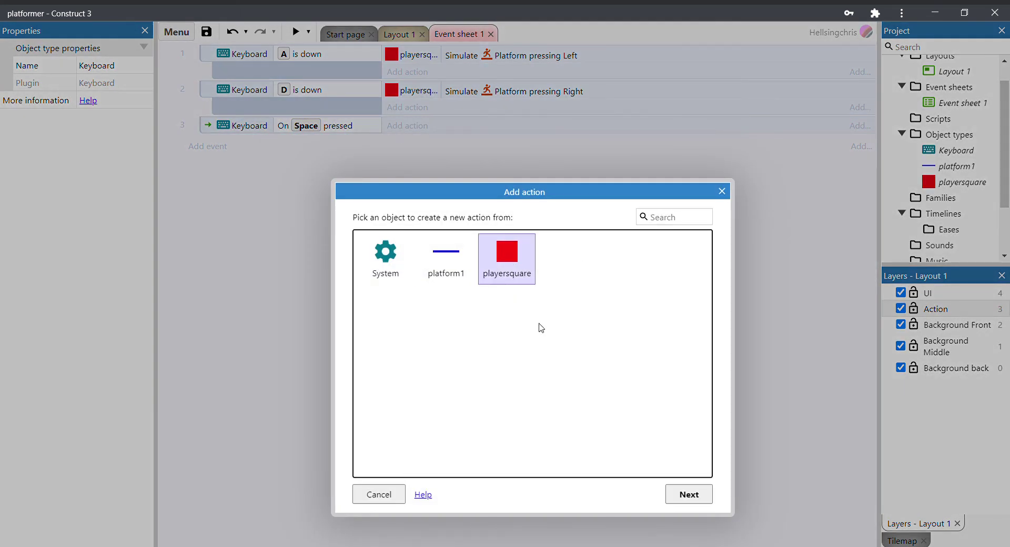
pyautogui.click(688, 495)
pyautogui.moveTo(707, 302); pyautogui.dragTo(712, 415)
pyautogui.click(547, 411)
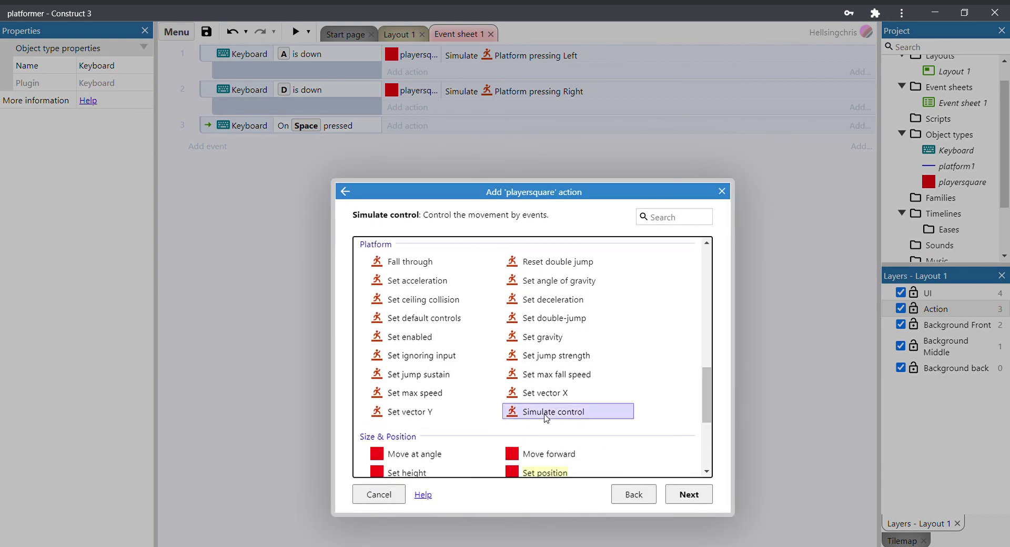
pyautogui.click(693, 496)
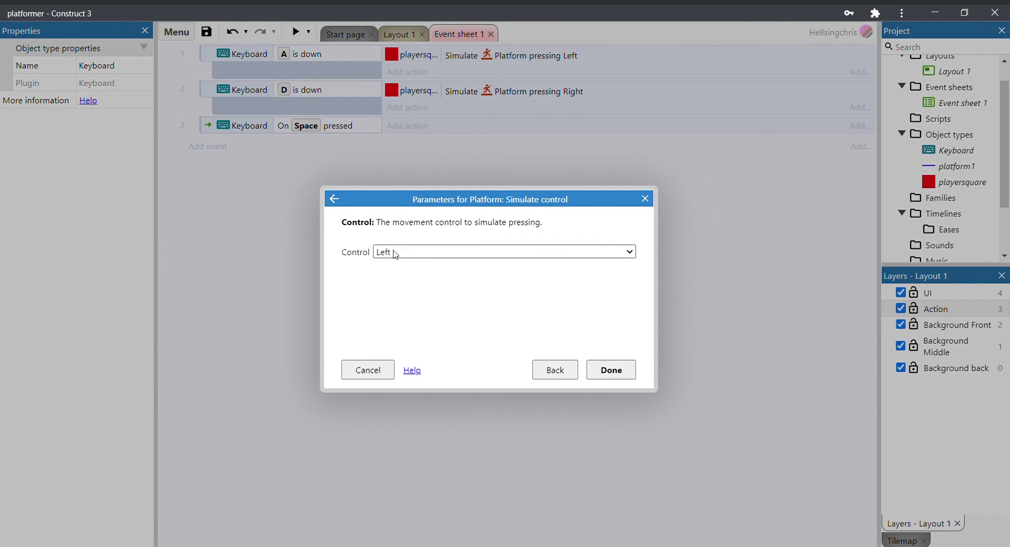
pyautogui.press('Down')
pyautogui.press('Down')
pyautogui.click(603, 375)
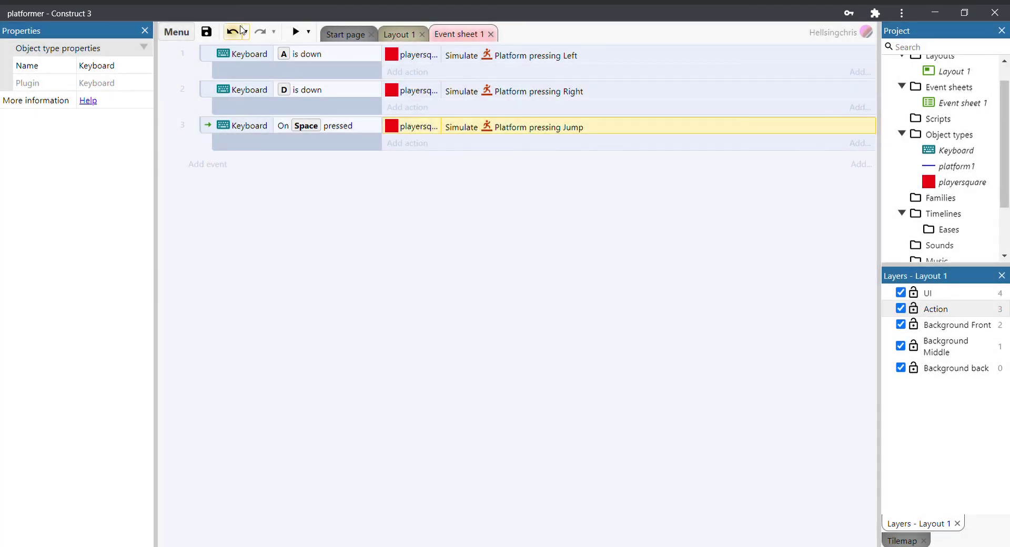
pyautogui.click(294, 36)
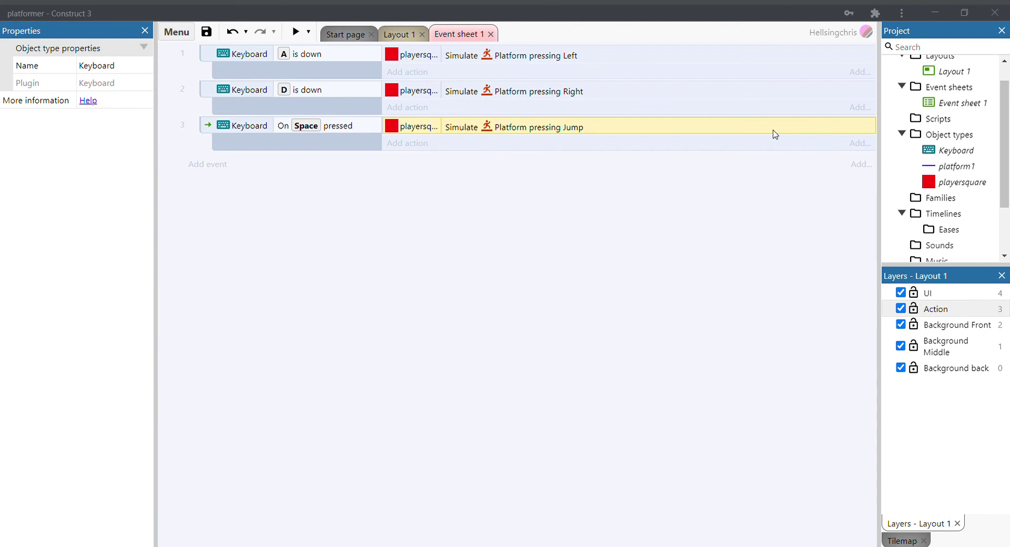
# Add the Scroll To behavior to the red playersquare in Layout 1, and preview the game
pyautogui.click(398, 34)
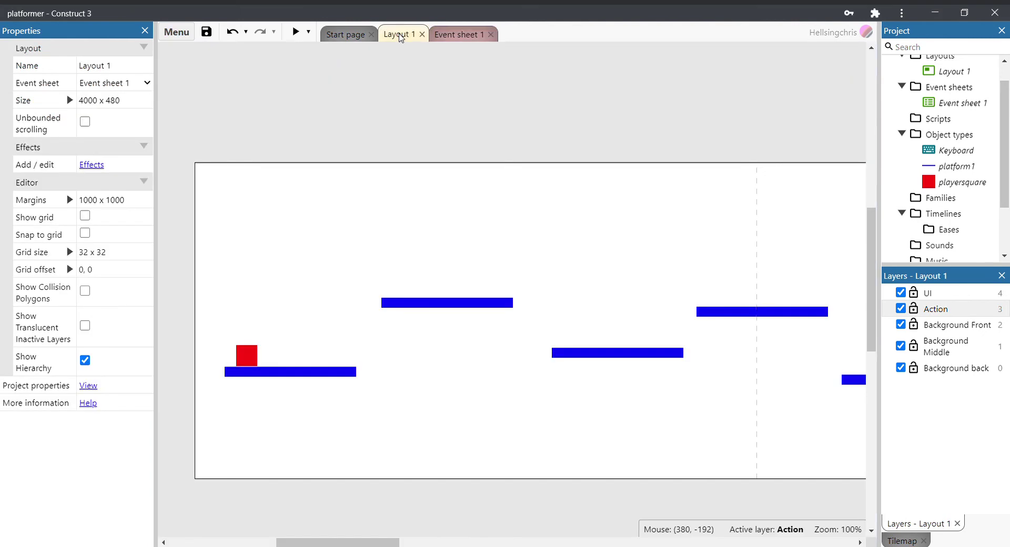
pyautogui.click(251, 356)
pyautogui.moveTo(148, 298); pyautogui.dragTo(149, 416)
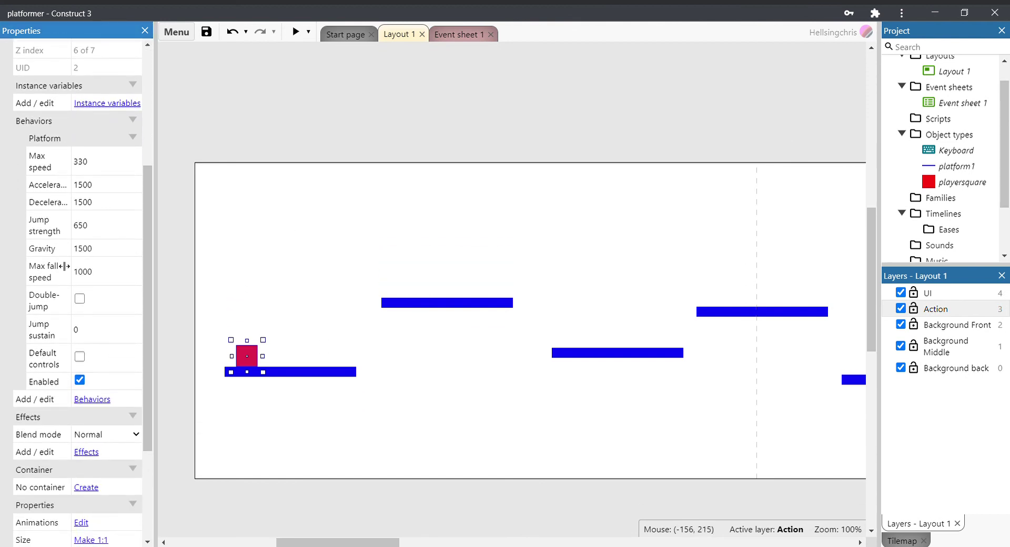
pyautogui.click(92, 399)
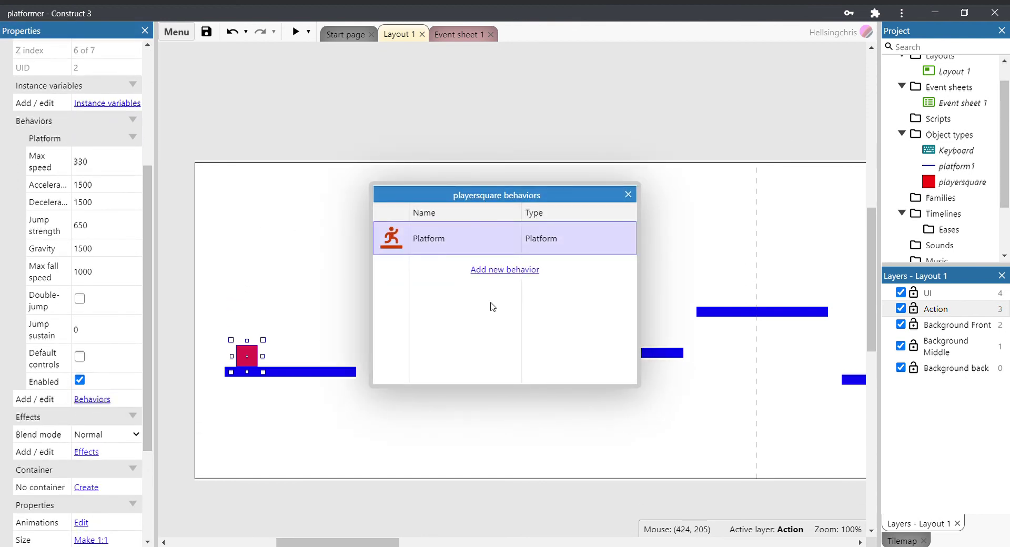
pyautogui.click(490, 270)
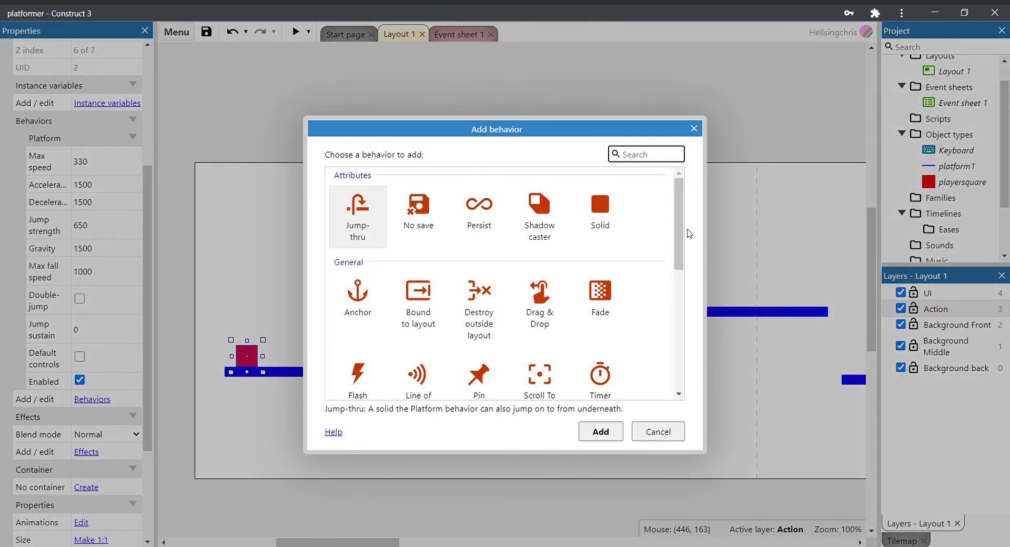
pyautogui.moveTo(683, 232); pyautogui.dragTo(682, 260)
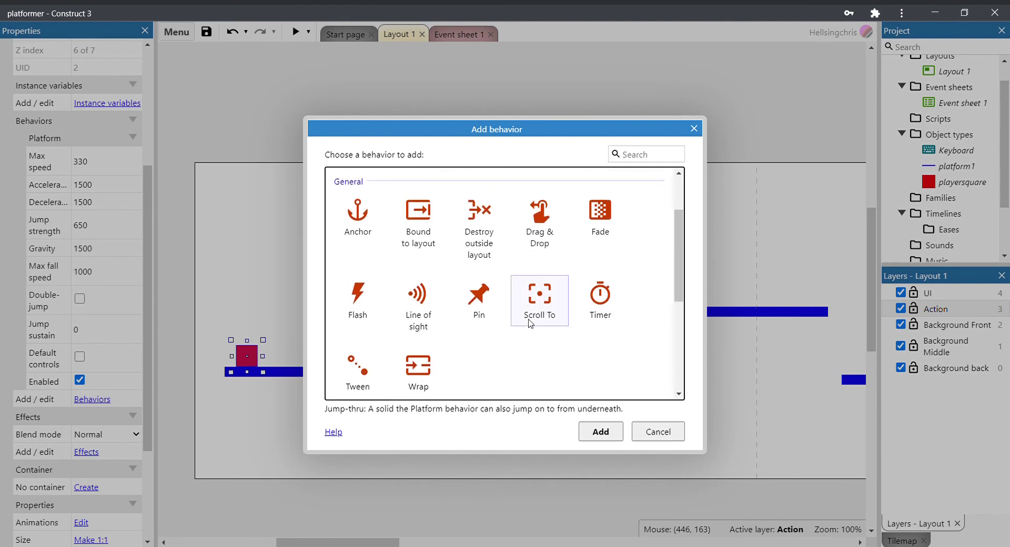
pyautogui.click(542, 305)
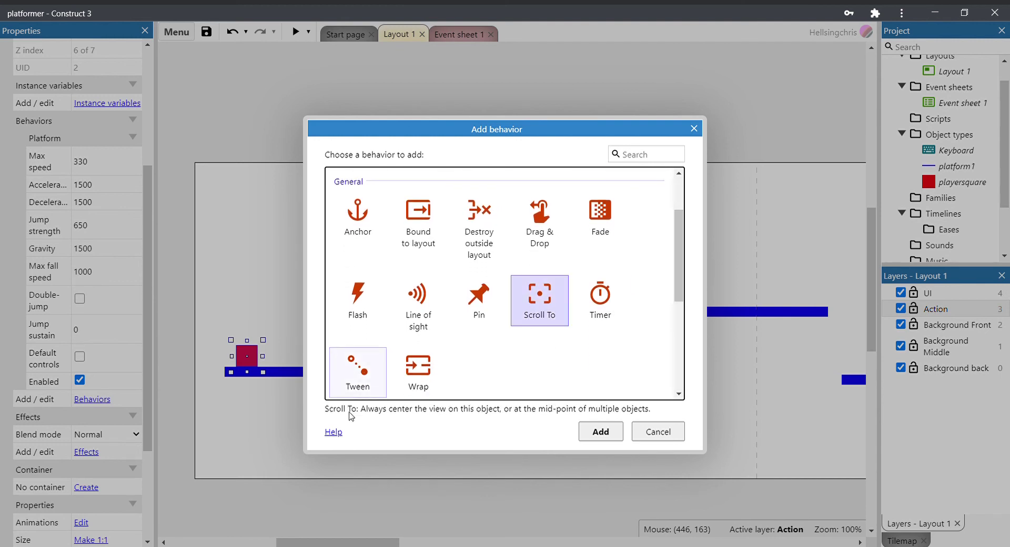
pyautogui.click(402, 371)
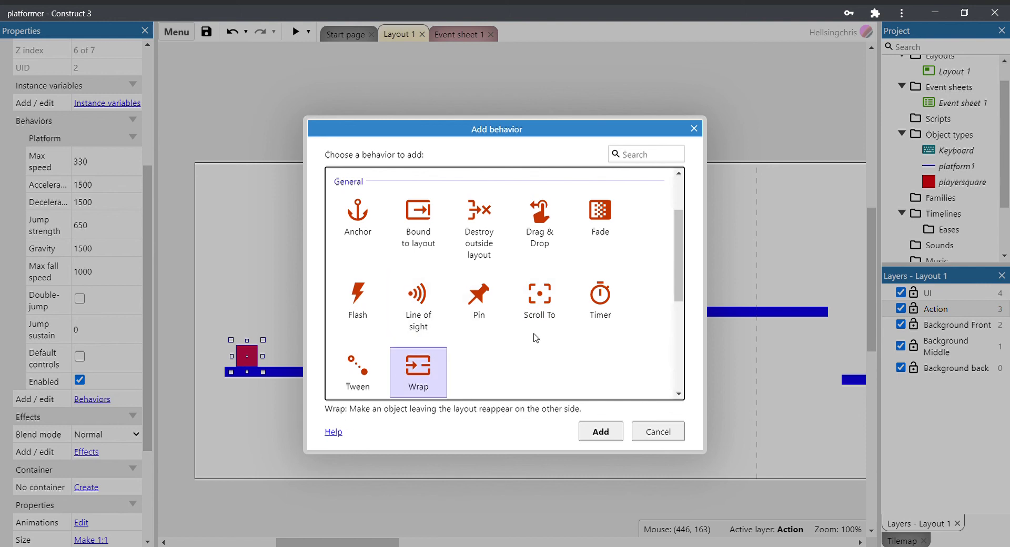
pyautogui.click(540, 310)
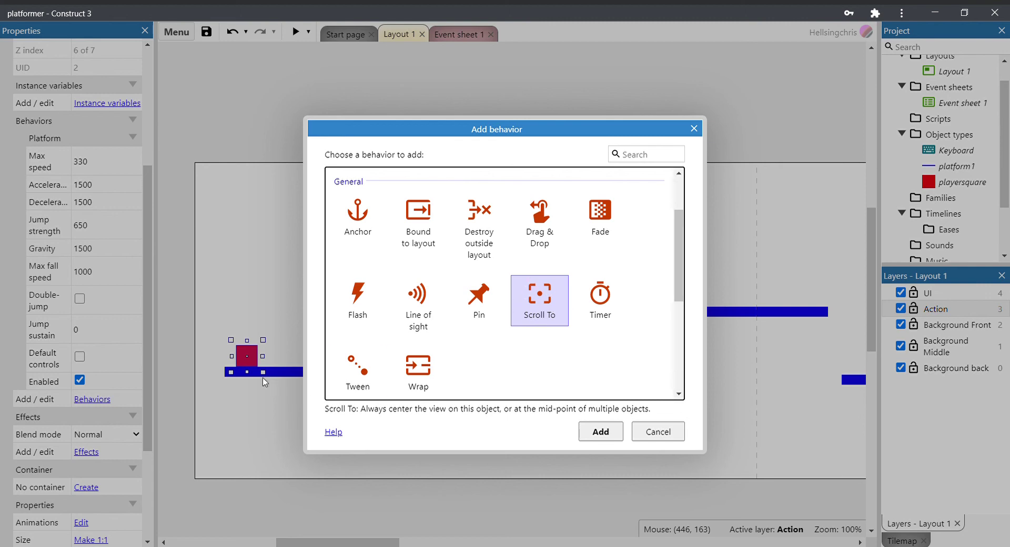
pyautogui.click(600, 434)
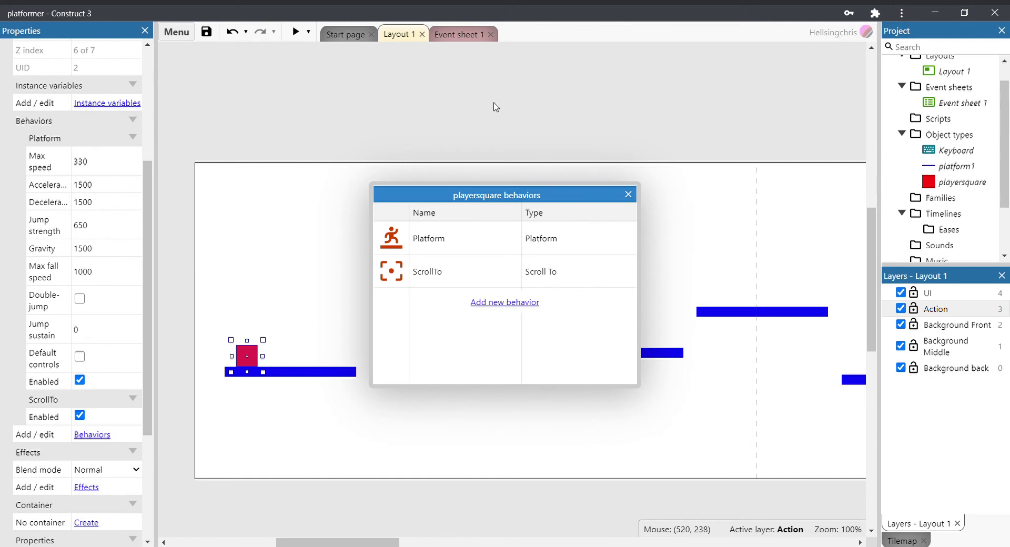
pyautogui.click(628, 195)
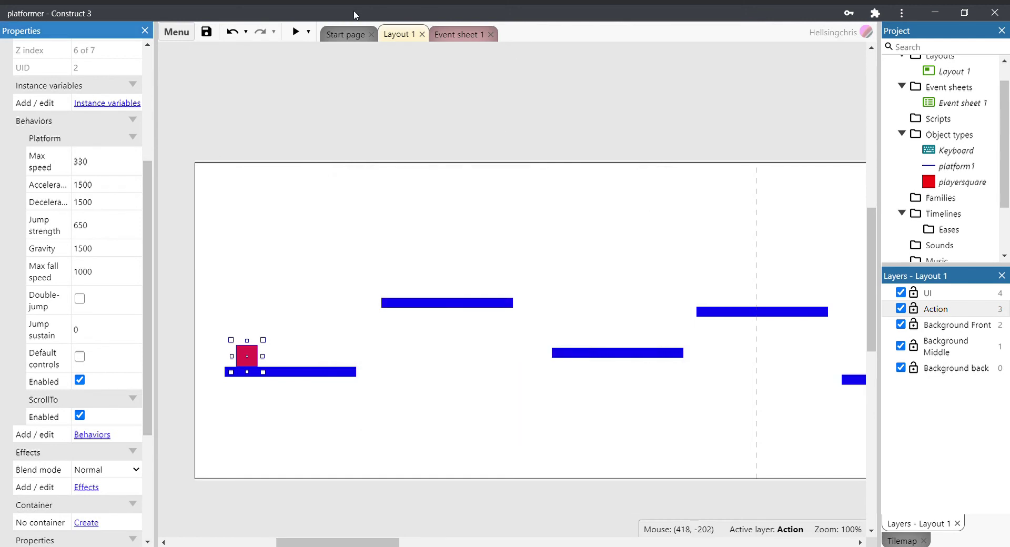
pyautogui.click(297, 32)
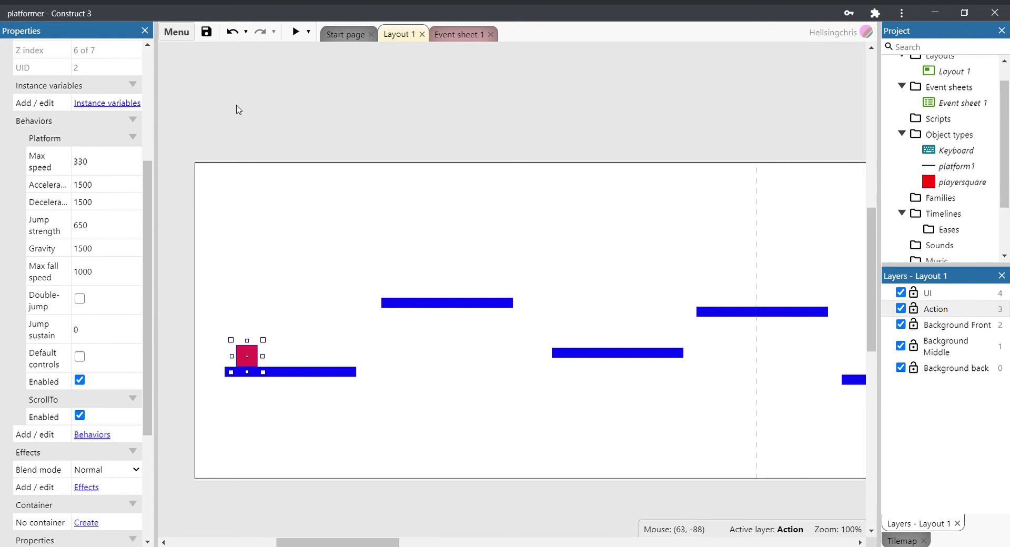
# Save the project as a cloud save on OneDrive with the filename platformer1.c3p
pyautogui.click(177, 33)
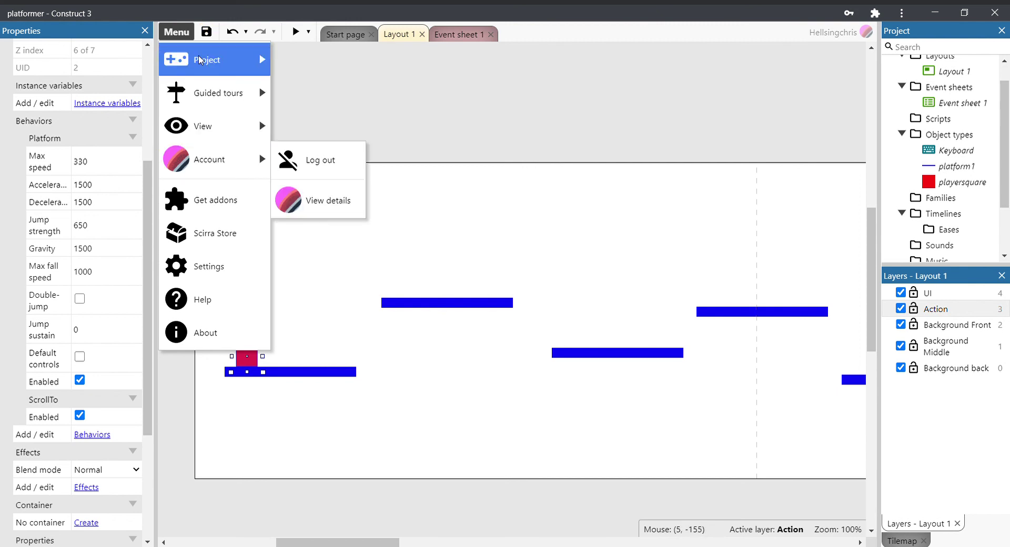
pyautogui.moveTo(200, 59)
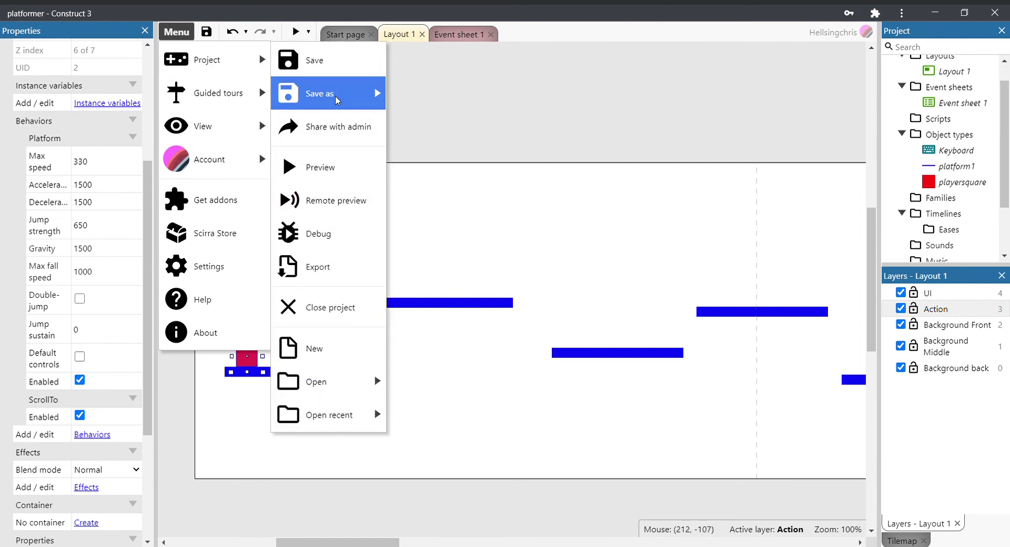
pyautogui.moveTo(337, 99)
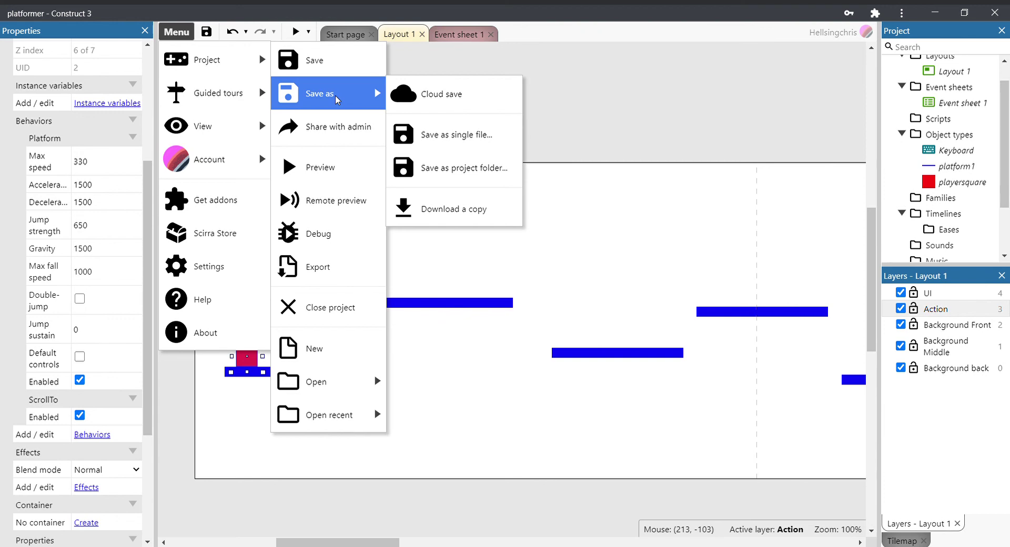
pyautogui.click(466, 100)
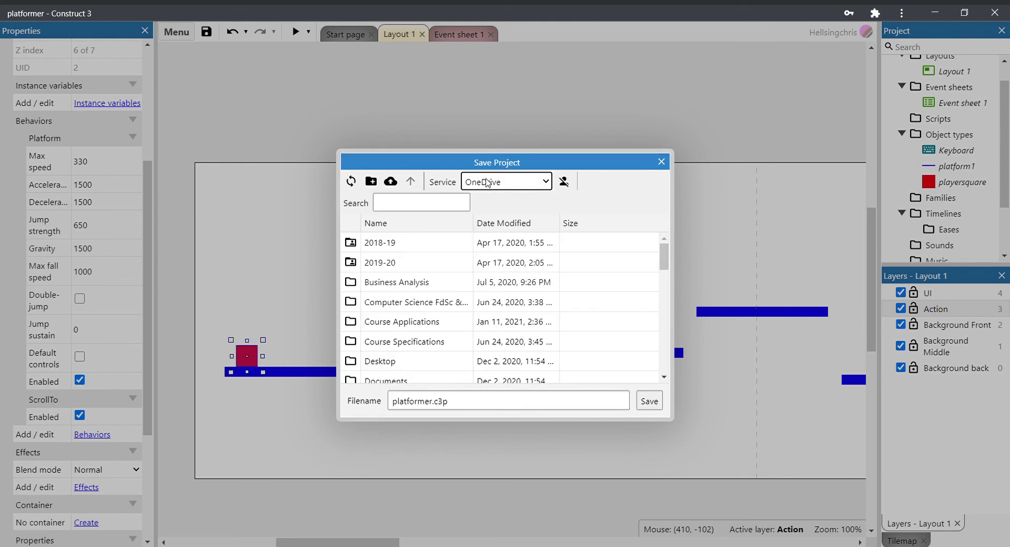
pyautogui.moveTo(668, 259)
pyautogui.mouseDown()
pyautogui.moveTo(670, 350)
pyautogui.moveTo(668, 252)
pyautogui.mouseUp()
pyautogui.click(437, 411)
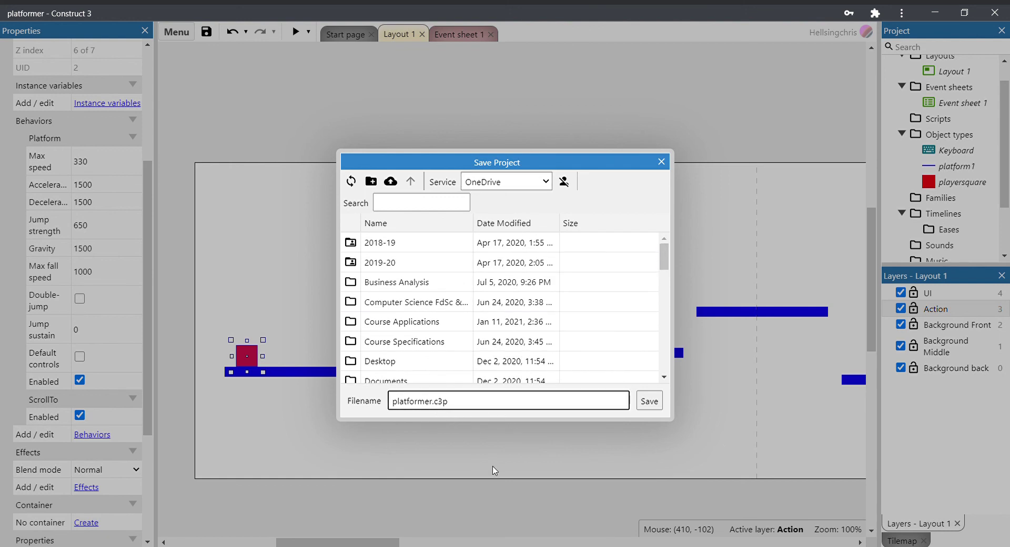
pyautogui.write('1')
pyautogui.click(649, 401)
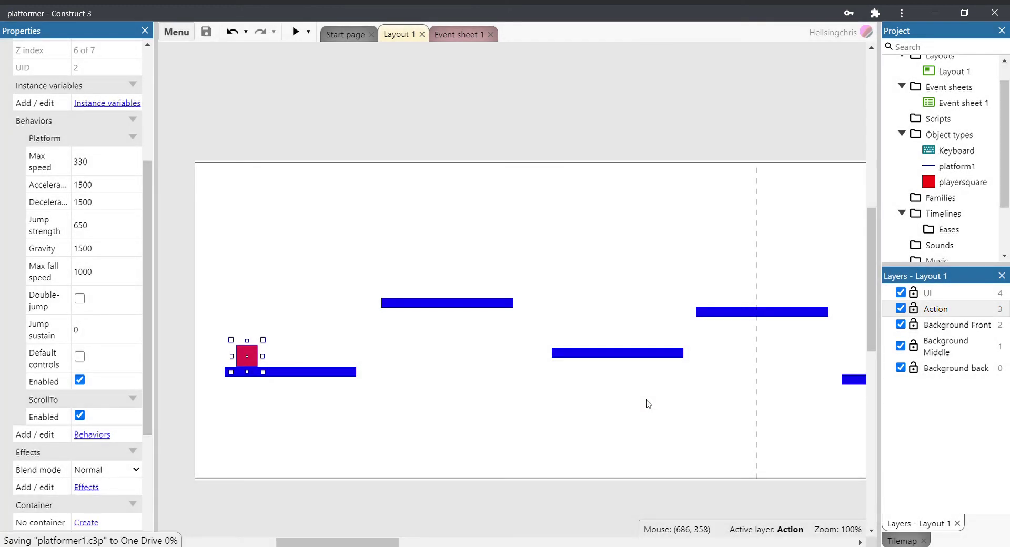